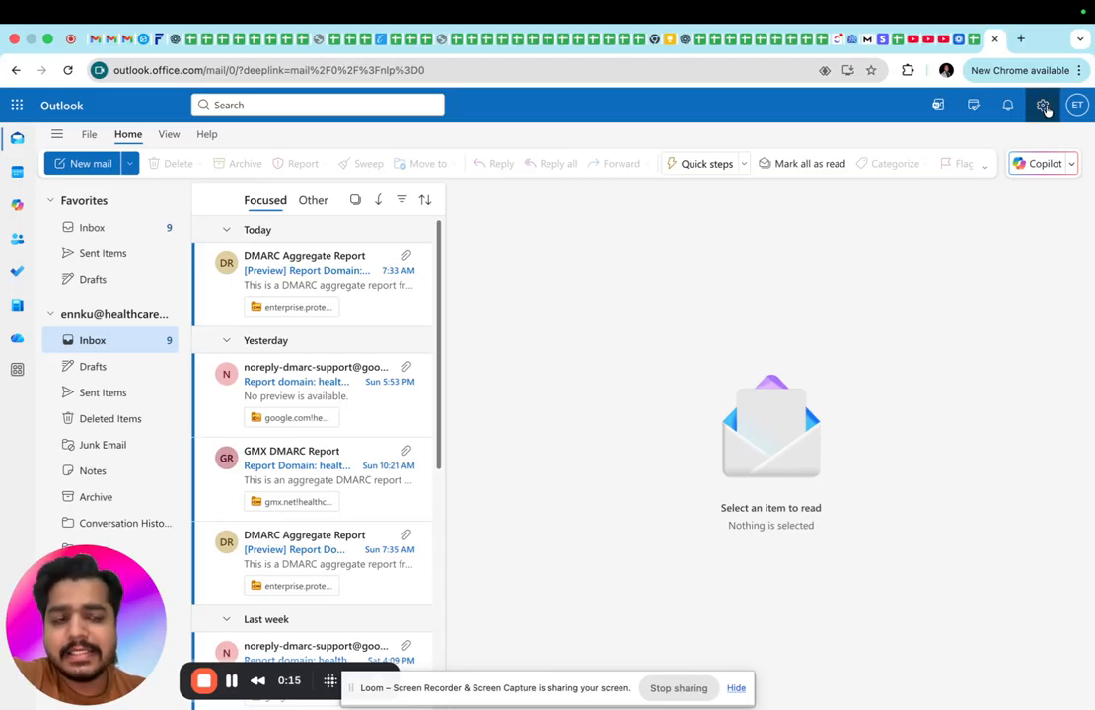
Look at the Forwarding page in Outlook's Mail settings and close the settings.
{"action": "left_click", "coordinate": [1044, 107]}
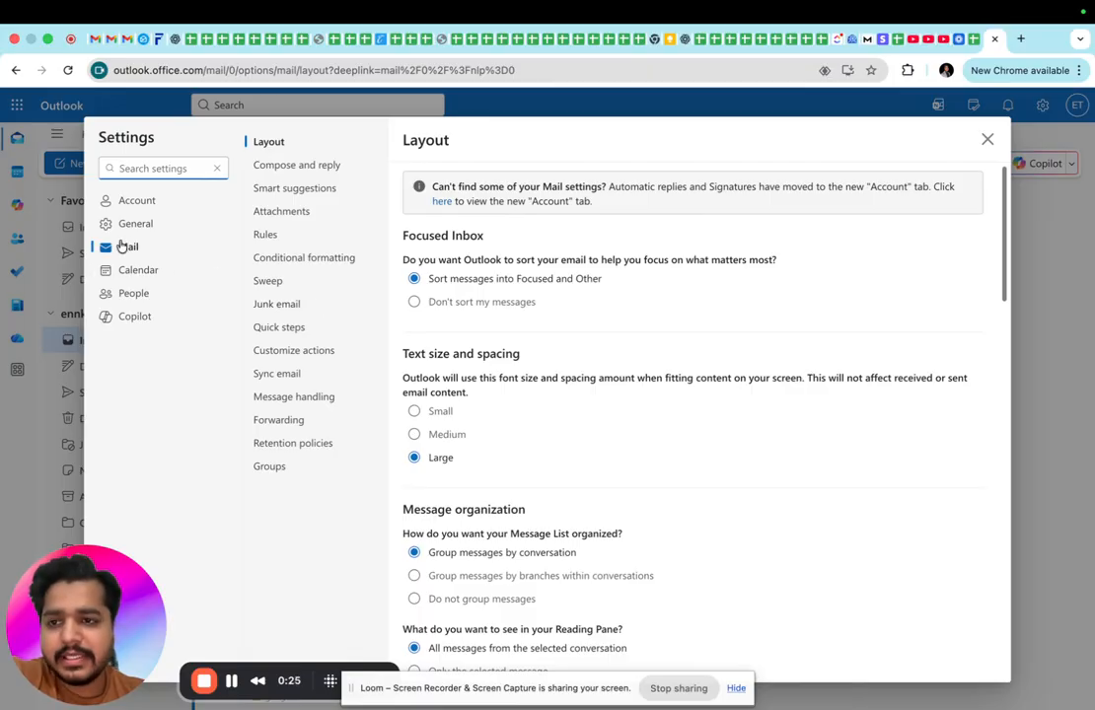
{"action": "left_click", "coordinate": [988, 139]}
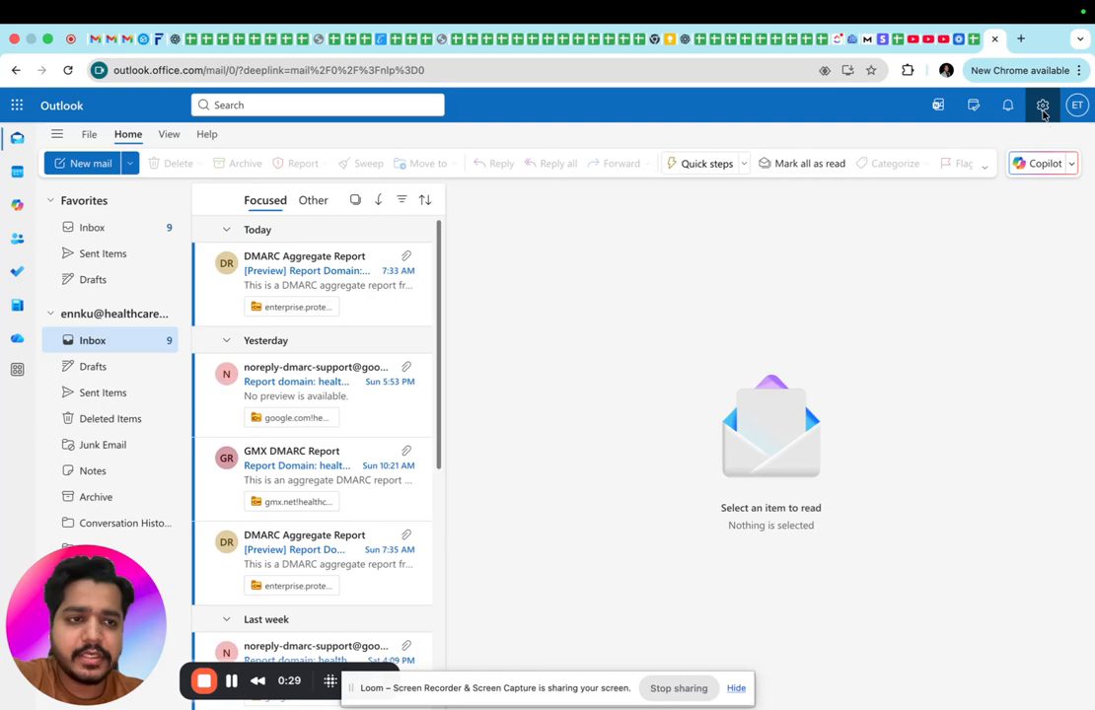
{"action": "left_click", "coordinate": [1042, 106]}
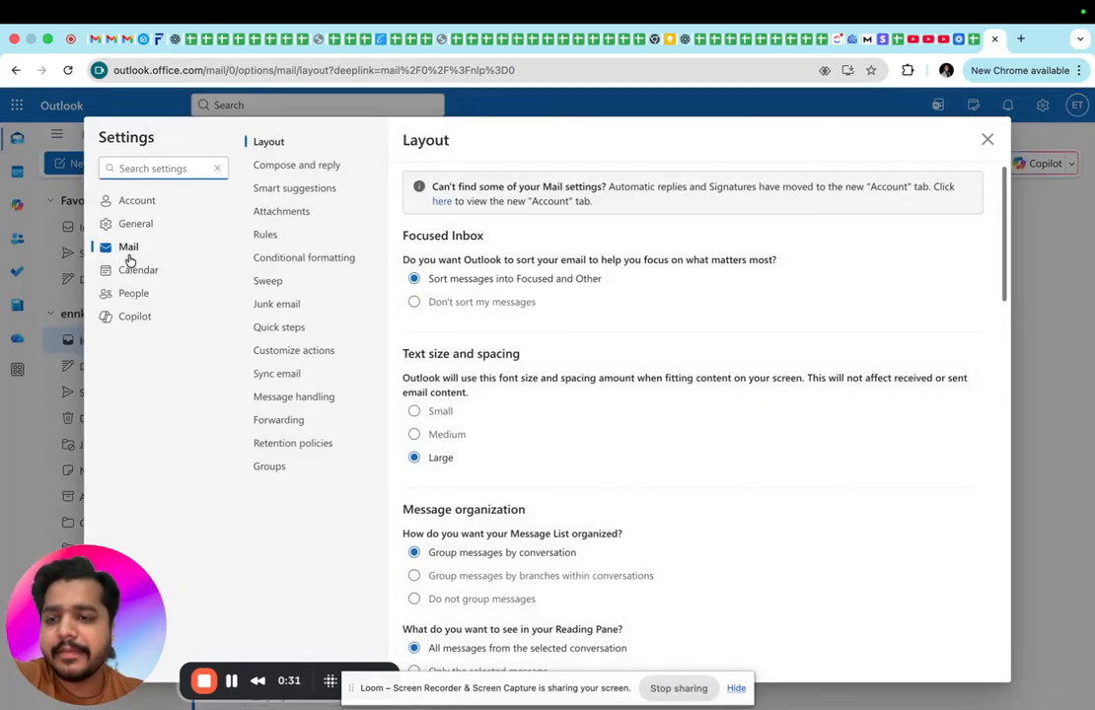
{"action": "left_click", "coordinate": [313, 420]}
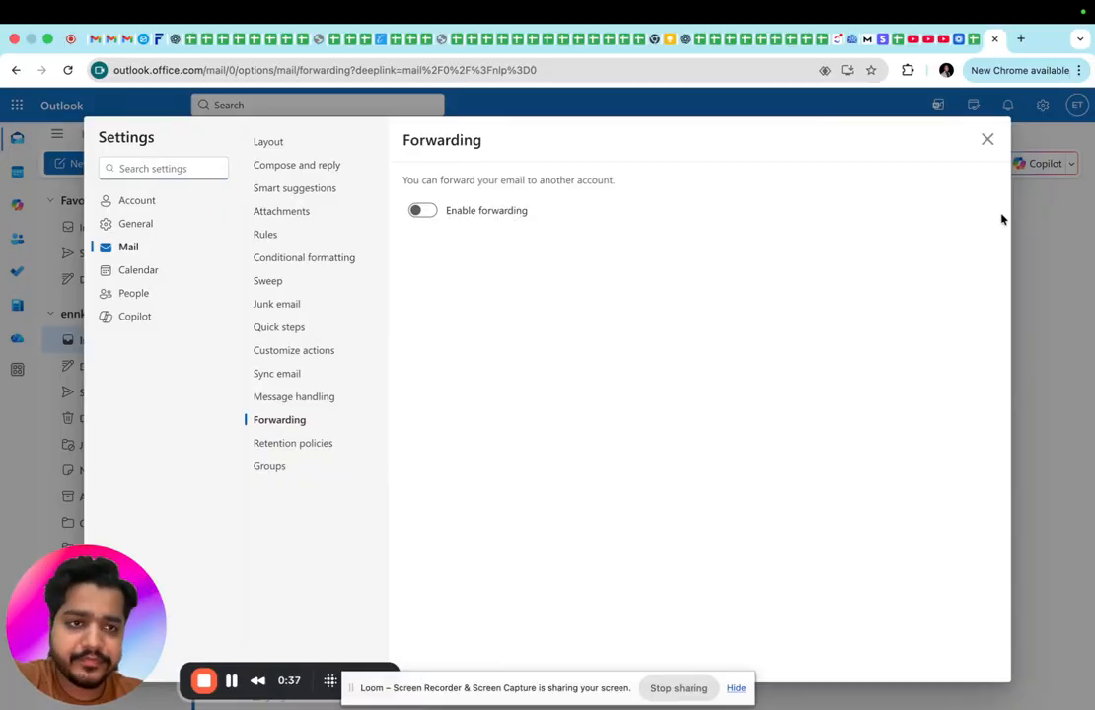
{"action": "left_click", "coordinate": [988, 141]}
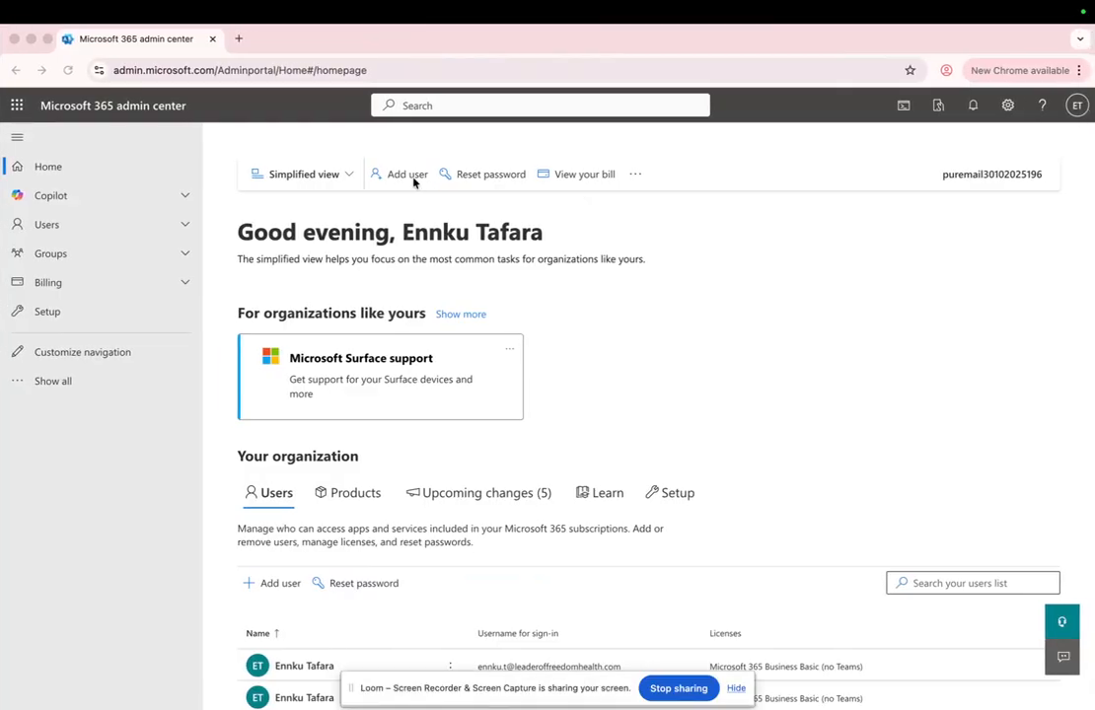
Switch to the Microsoft 365 admin center and display the list of active users.
{"action": "left_click", "coordinate": [183, 75]}
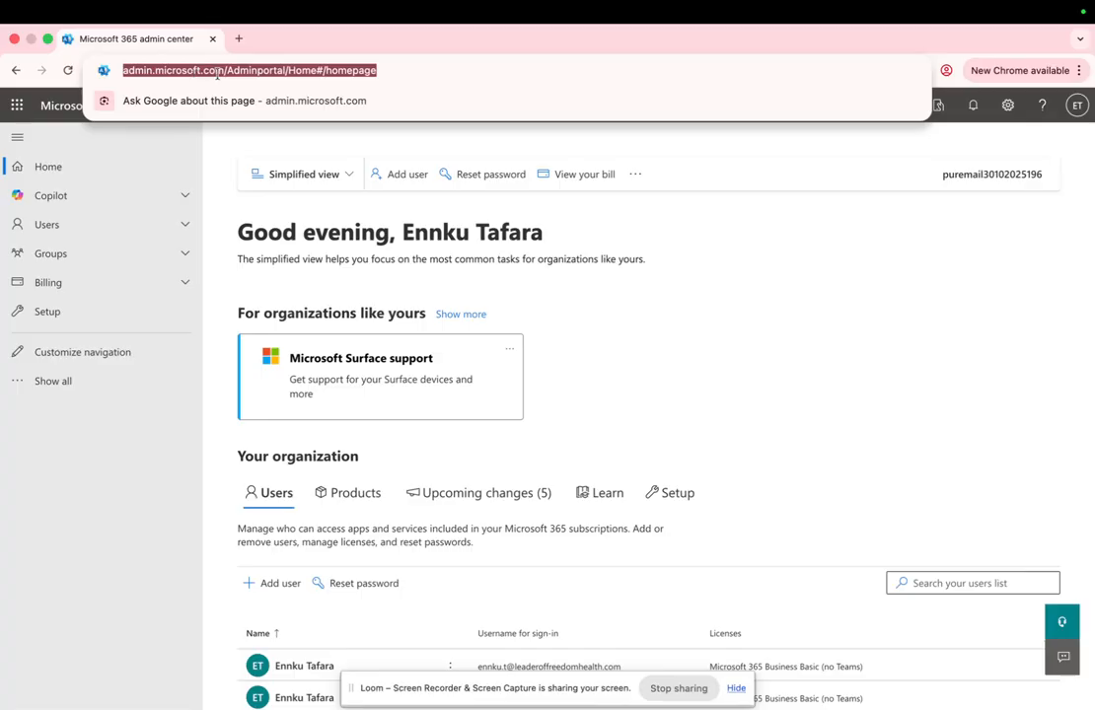
{"action": "left_click", "coordinate": [873, 293]}
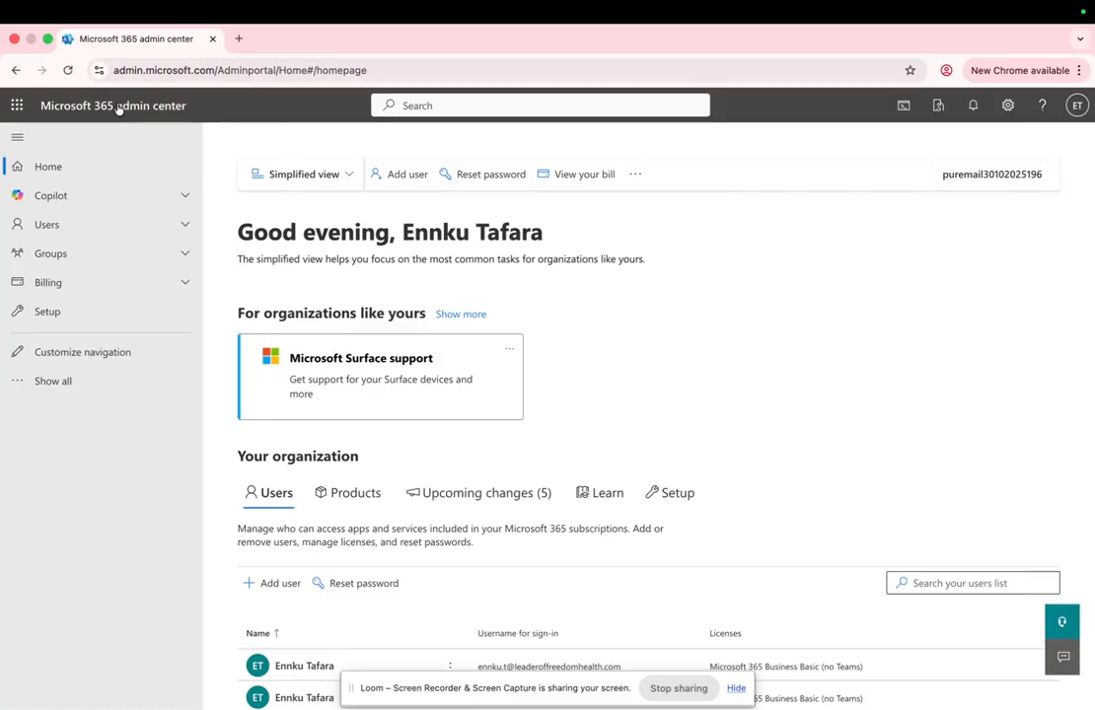
{"action": "left_click", "coordinate": [129, 227]}
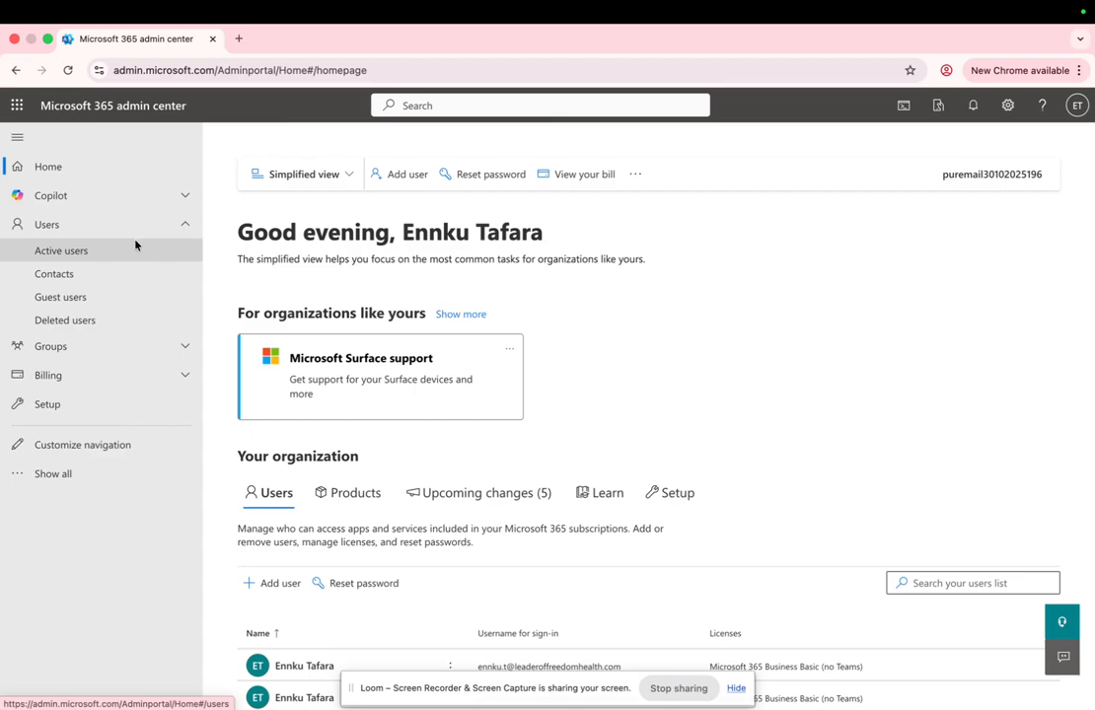
{"action": "left_click", "coordinate": [119, 258]}
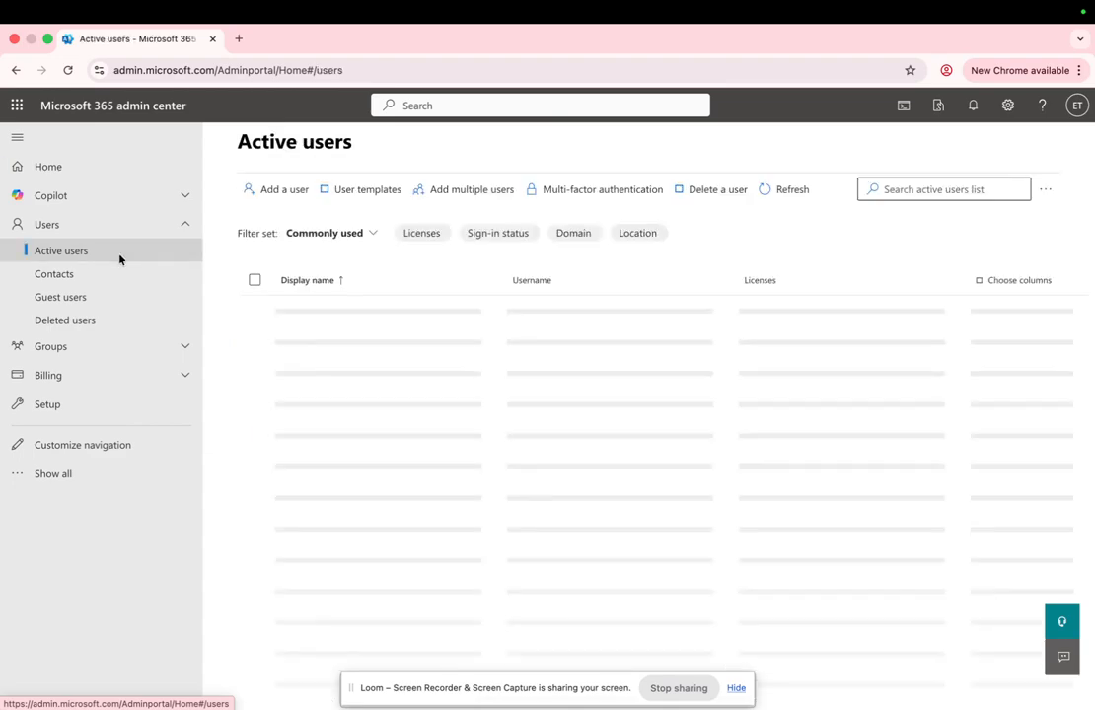
{"action": "scroll", "coordinate": [670, 392], "scroll_direction": "down", "scroll_amount": 3}
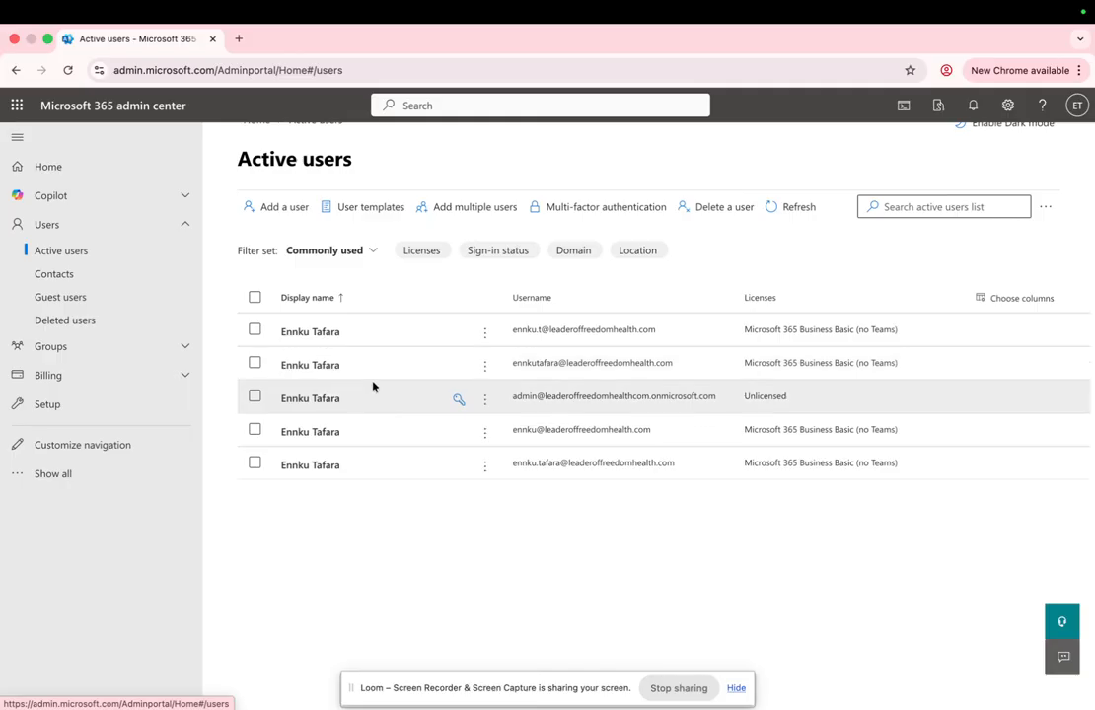
Open the email forwarding management page in the mail settings of the fourth active user.
{"action": "left_click", "coordinate": [313, 439]}
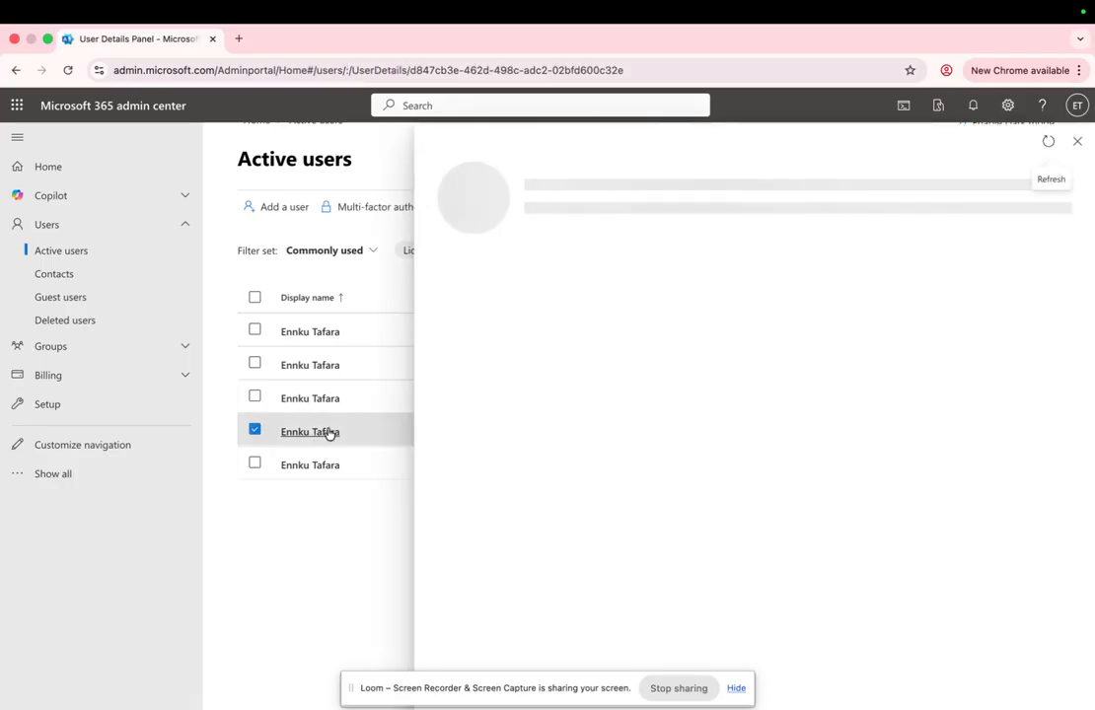
{"action": "left_click", "coordinate": [674, 287]}
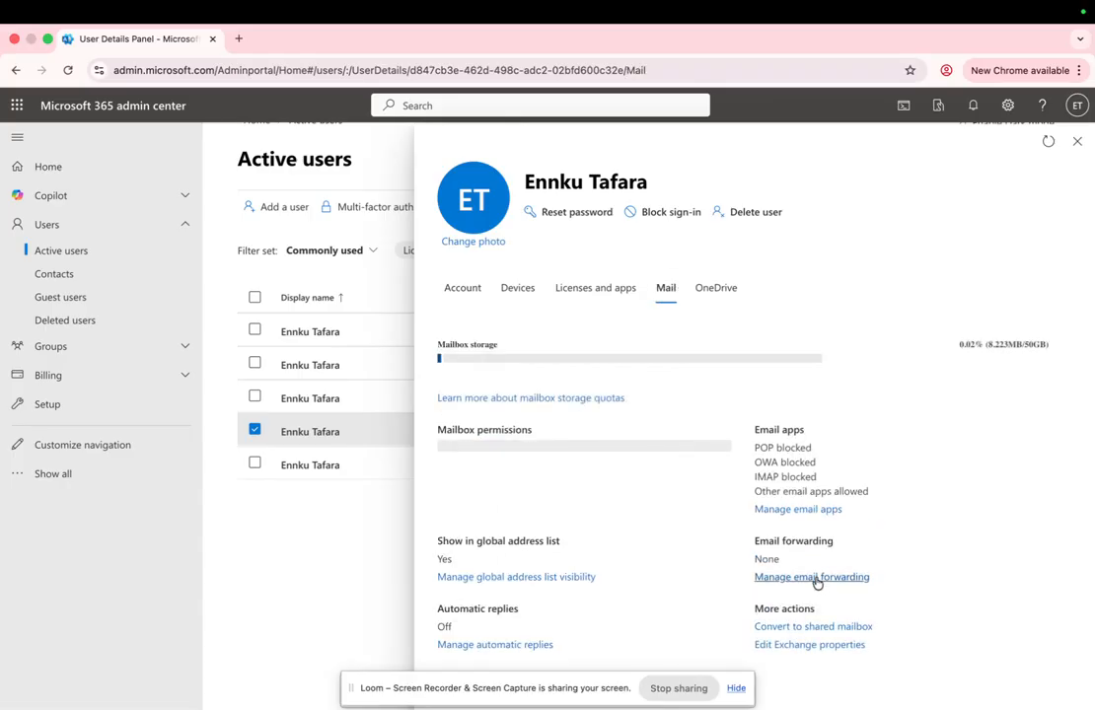
{"action": "left_click", "coordinate": [820, 555]}
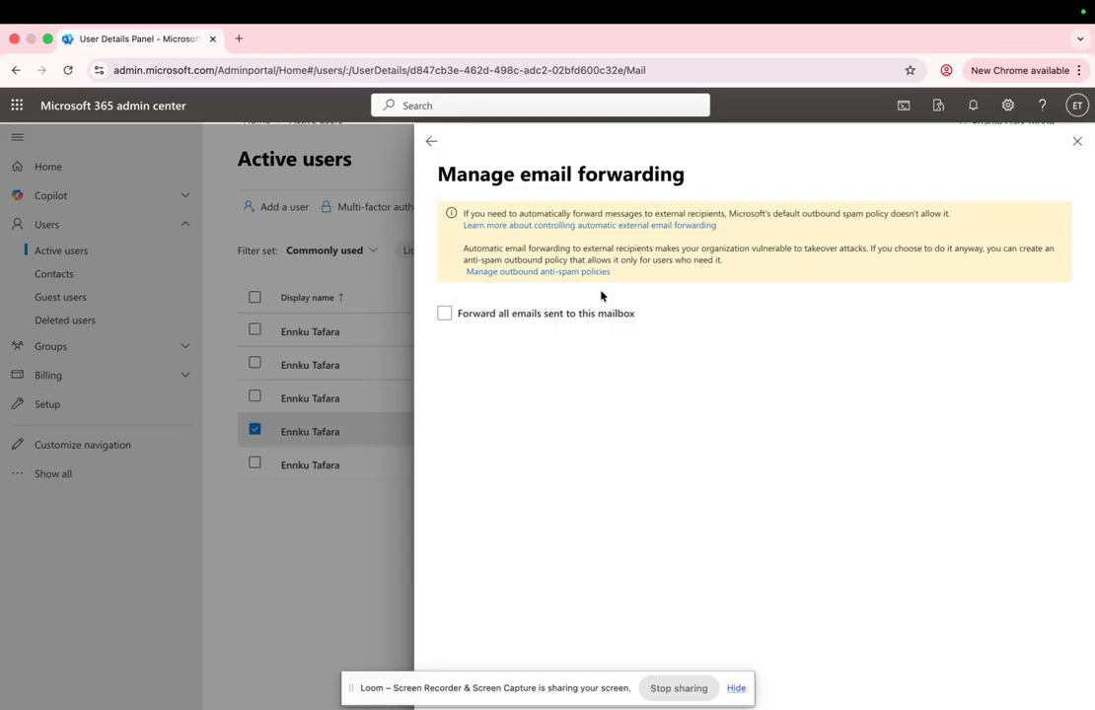
Go to the outbound anti-spam policies in Microsoft Defender and open the protection settings of Anti-spam outbound policy (Default) for editing.
{"action": "left_click", "coordinate": [514, 272]}
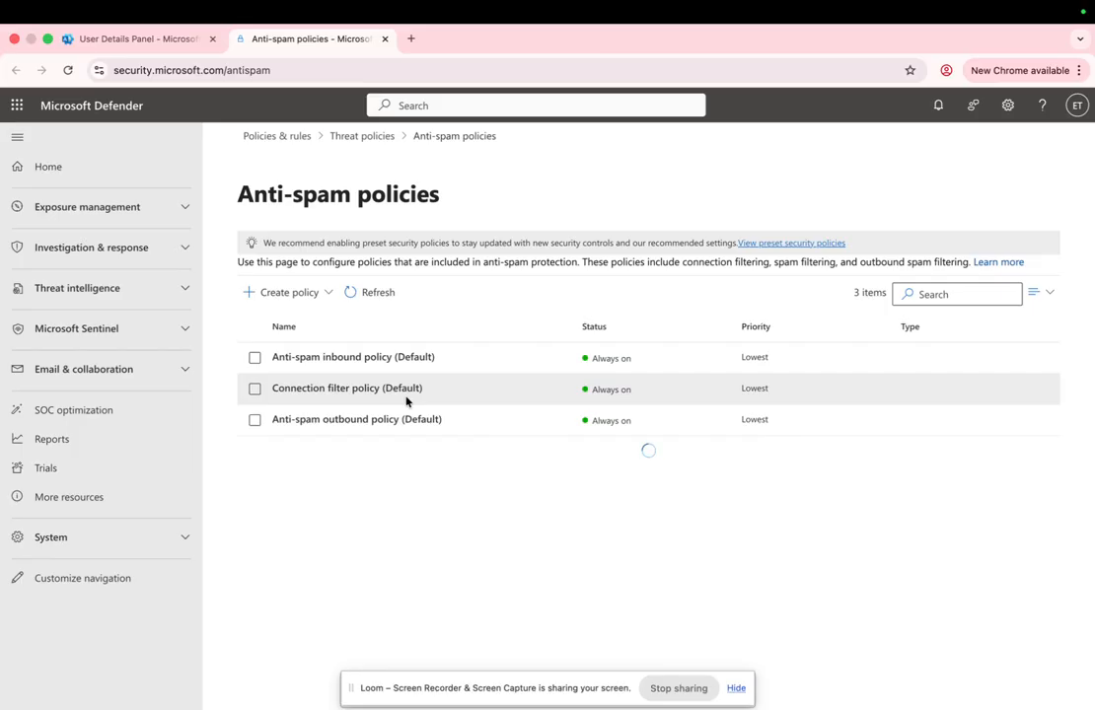
{"action": "left_click", "coordinate": [355, 418]}
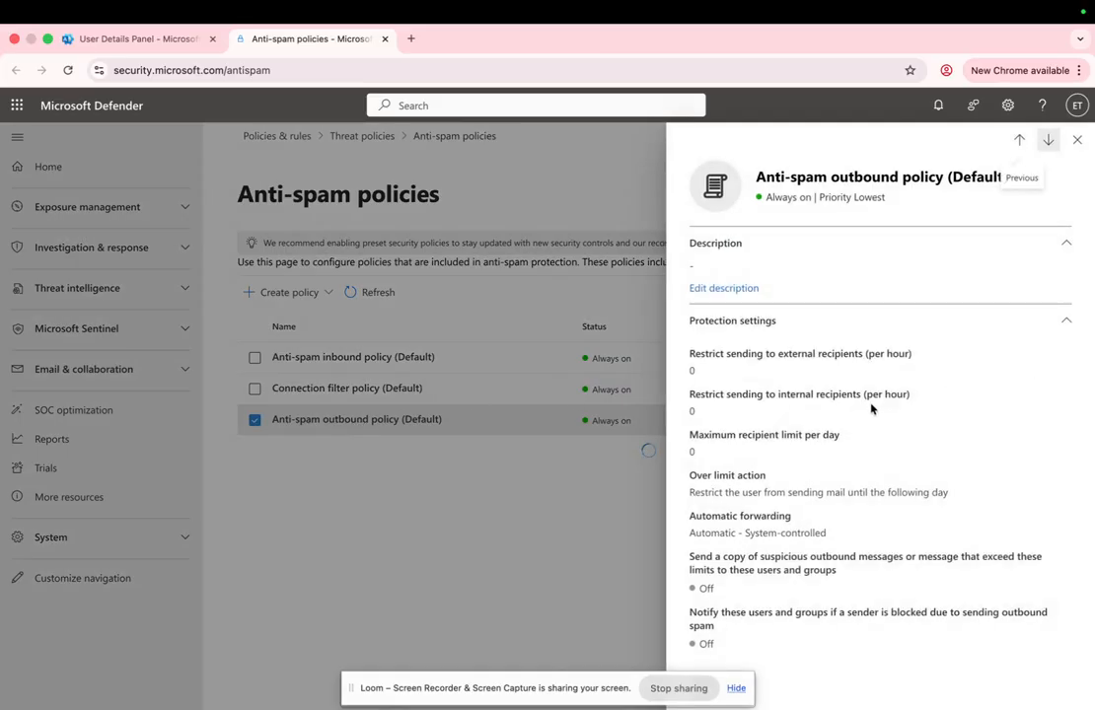
{"action": "scroll", "coordinate": [870, 407], "scroll_direction": "down", "scroll_amount": 1}
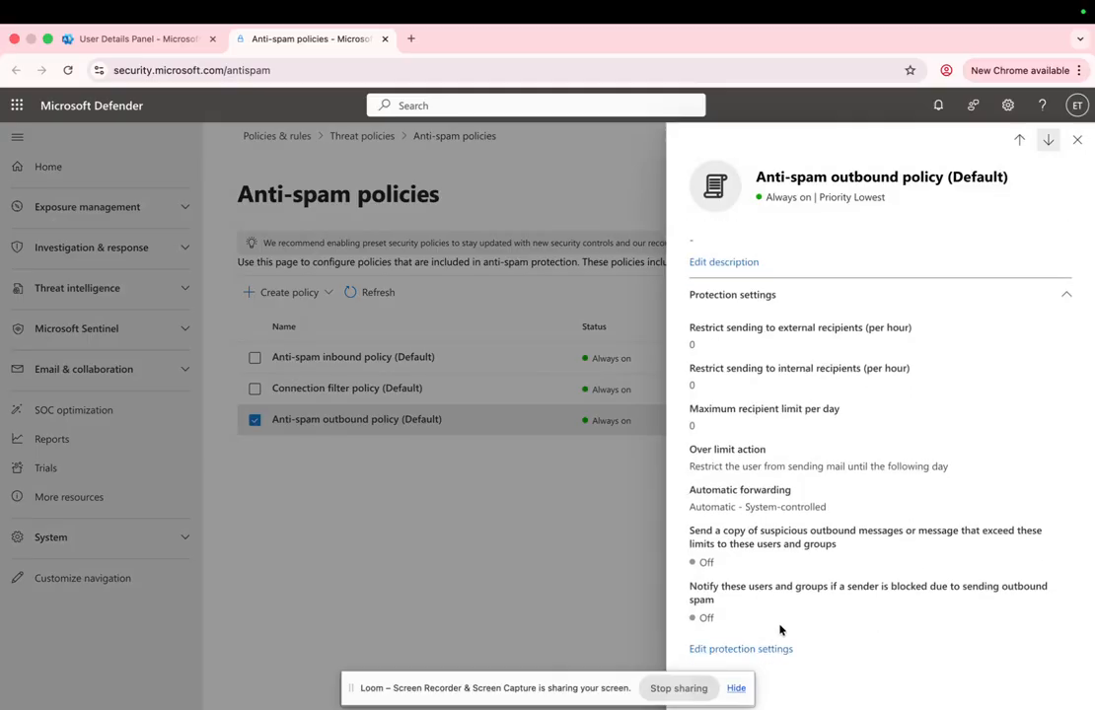
{"action": "left_click", "coordinate": [765, 650]}
{"action": "left_click", "coordinate": [783, 582]}
{"action": "left_click", "coordinate": [783, 582]}
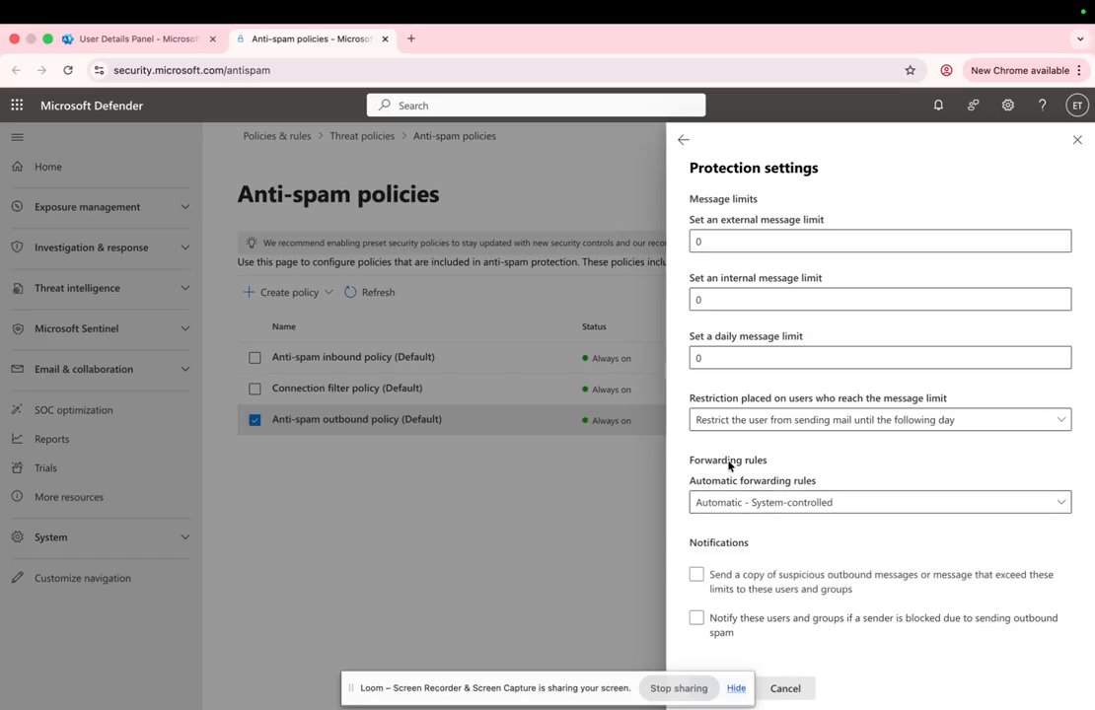
Set the automatic forwarding rules to "On - Forwarding is enabled", save the policy and accept completing the organizational setup.
{"action": "left_click", "coordinate": [831, 504]}
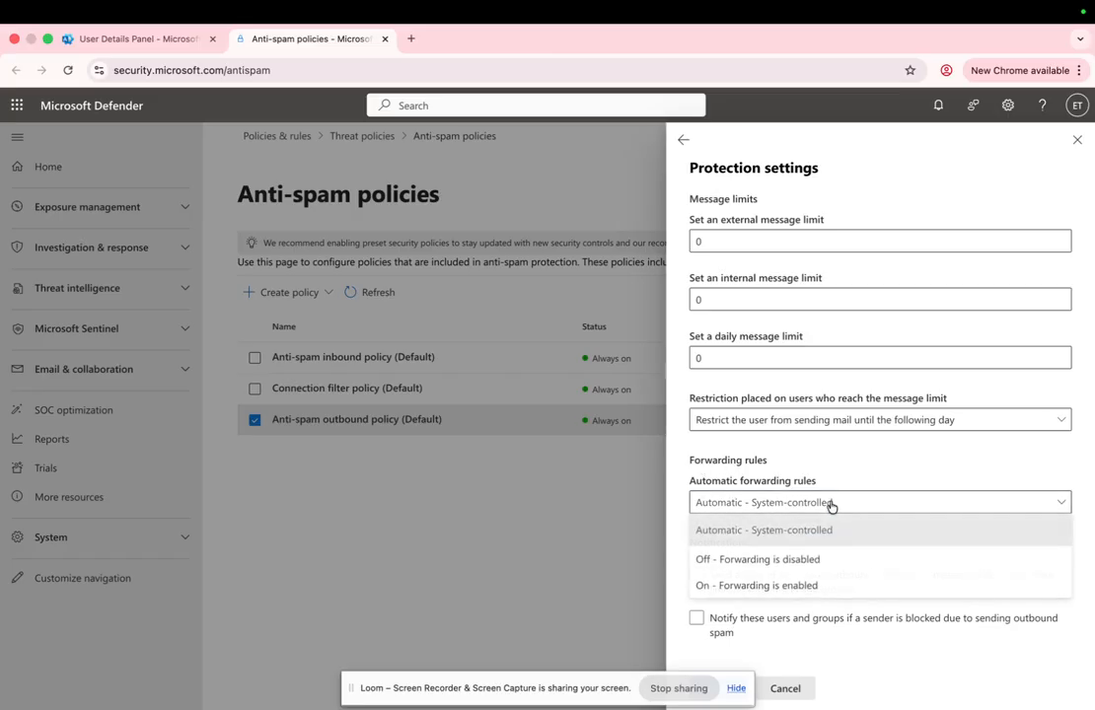
{"action": "left_click", "coordinate": [729, 594]}
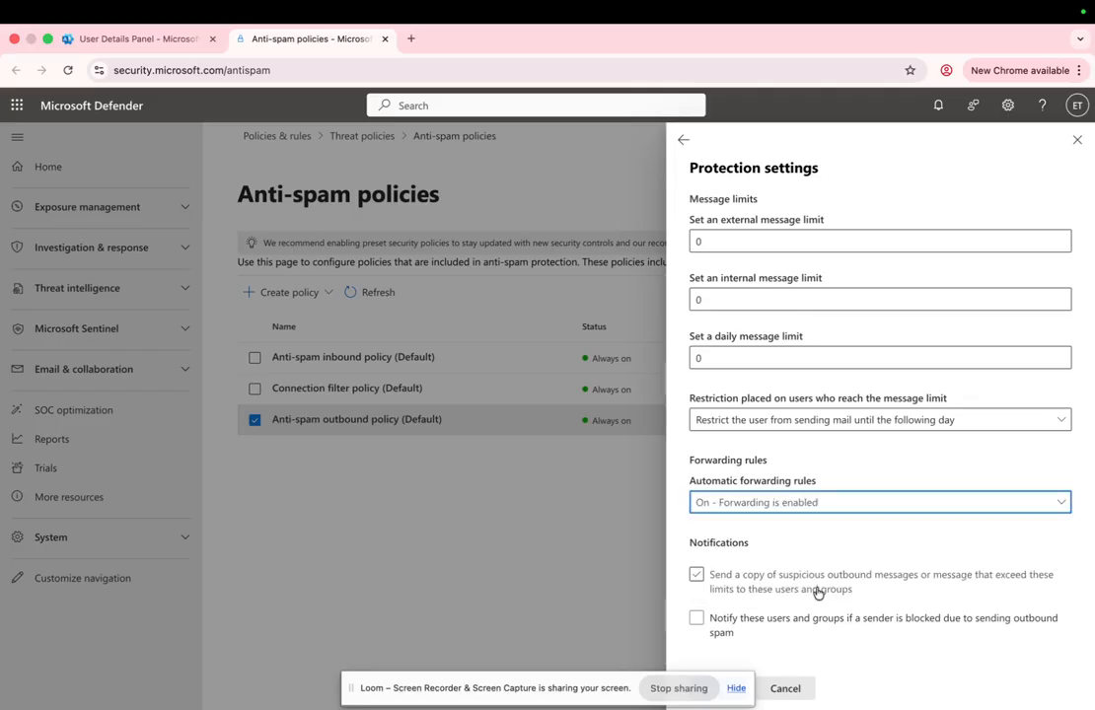
{"action": "left_click_drag", "start_coordinate": [614, 689], "coordinate": [522, 689]}
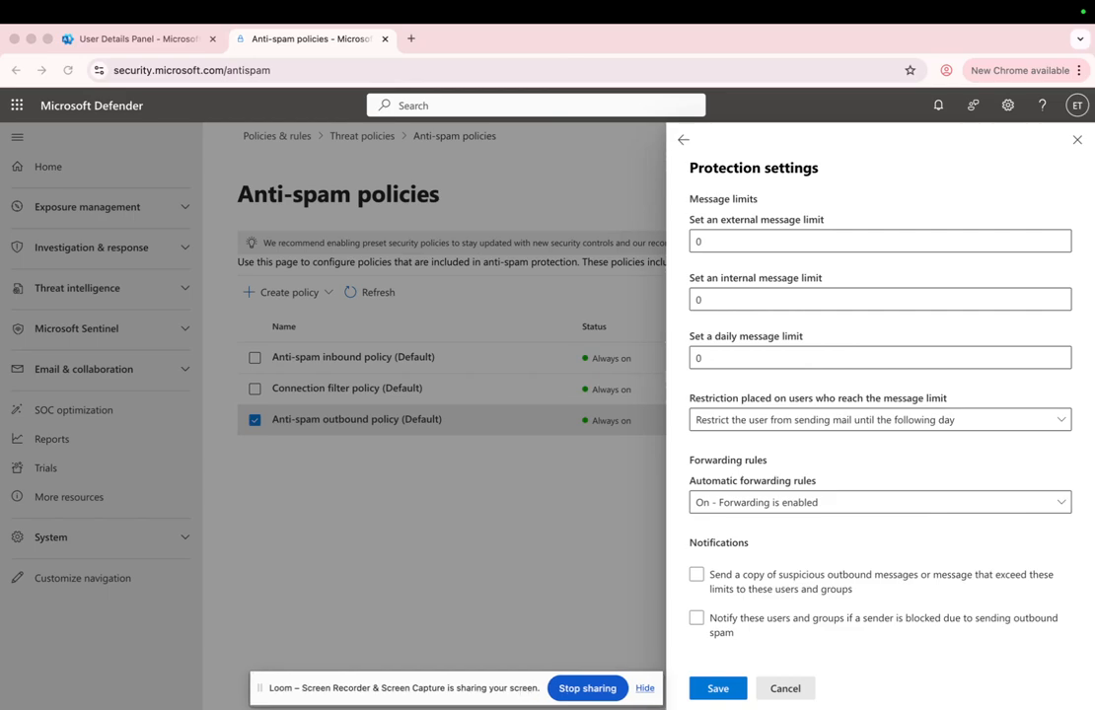
{"action": "left_click", "coordinate": [722, 694]}
{"action": "left_click", "coordinate": [720, 691]}
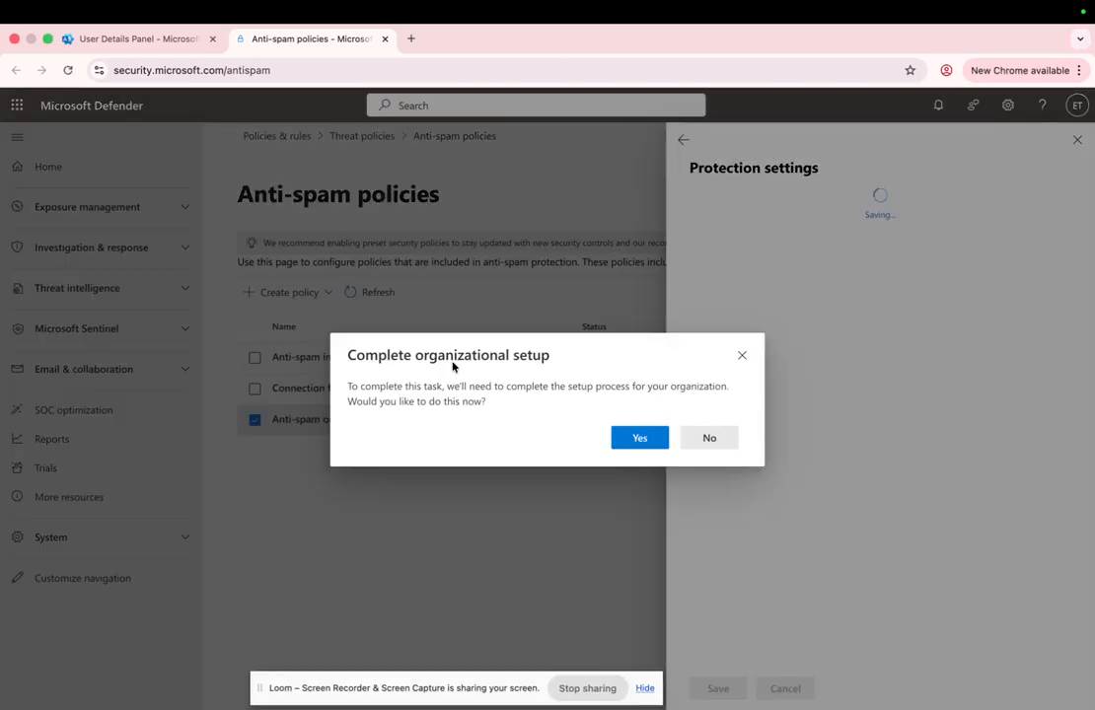
{"action": "left_click", "coordinate": [632, 439]}
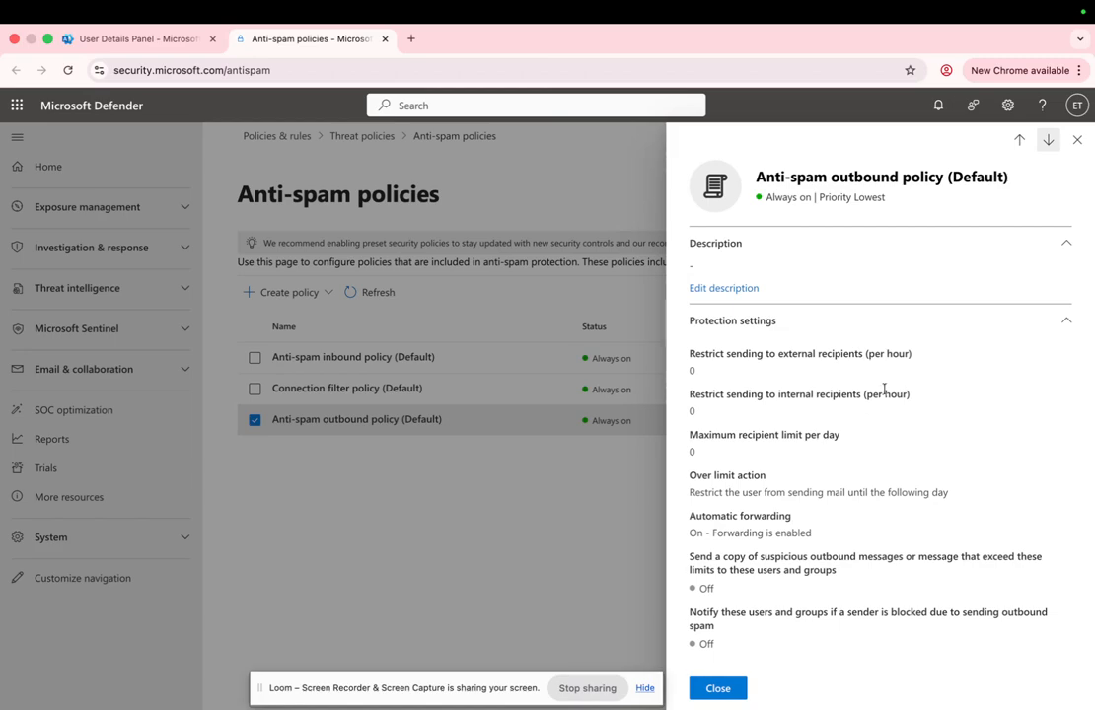
Close and reopen Anti-spam outbound policy (Default) to check its automatic forwarding setting, and close its details.
{"action": "left_click", "coordinate": [1080, 146]}
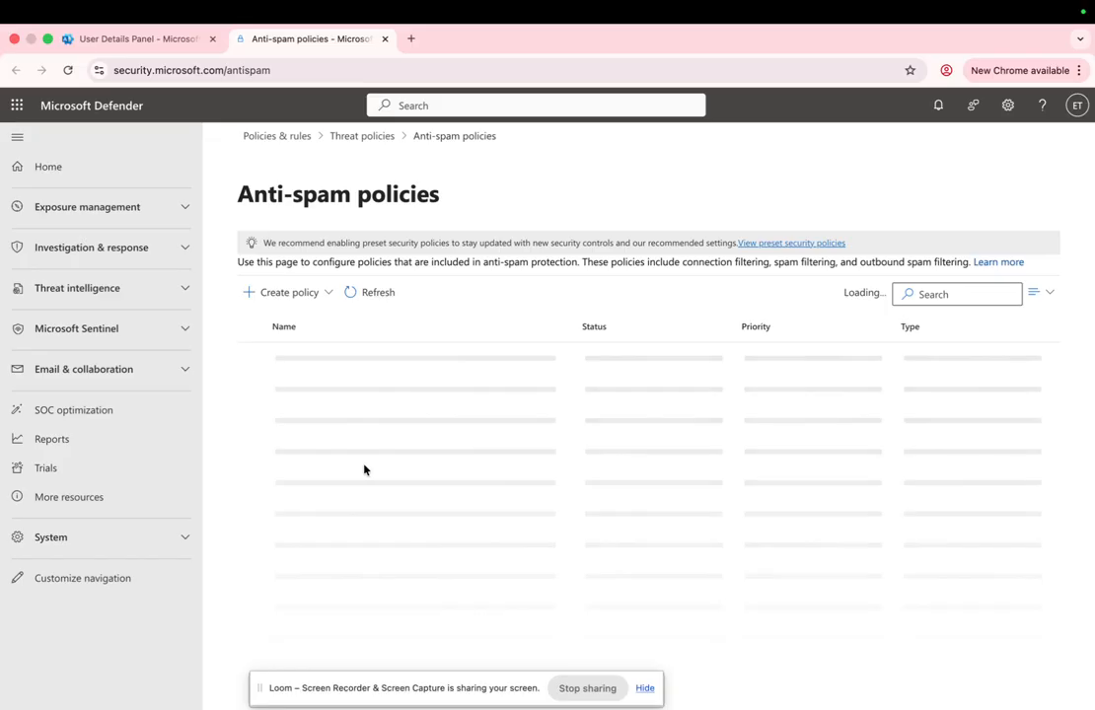
{"action": "left_click", "coordinate": [344, 422]}
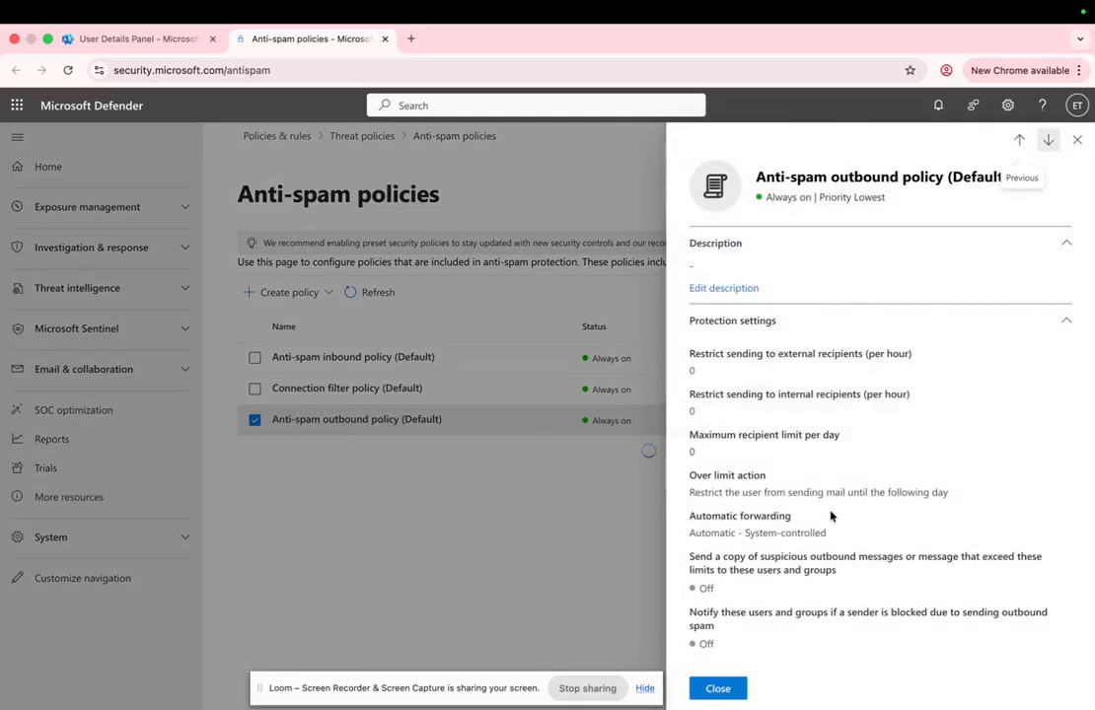
{"action": "triple_click", "coordinate": [721, 530]}
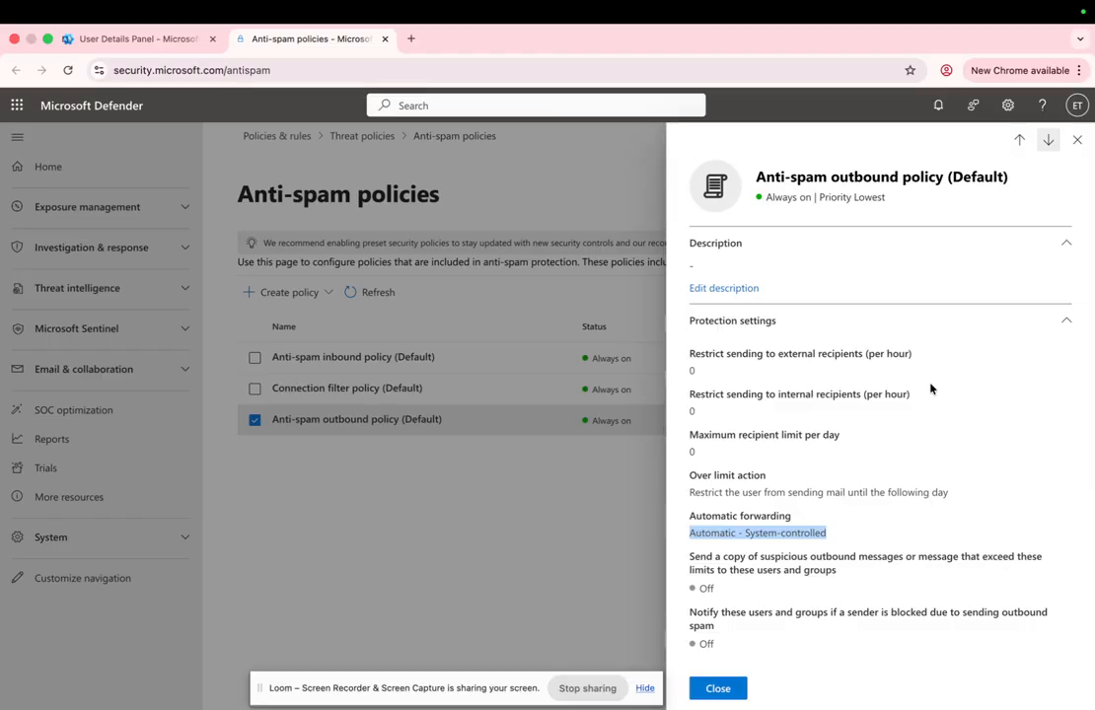
{"action": "left_click", "coordinate": [168, 40]}
{"action": "left_click", "coordinate": [287, 39]}
{"action": "left_click", "coordinate": [1078, 140]}
Edit the protection settings of Anti-spam outbound policy (Default) again, set automatic forwarding to "On - Forwarding is enabled", and save.
{"action": "left_click", "coordinate": [394, 418]}
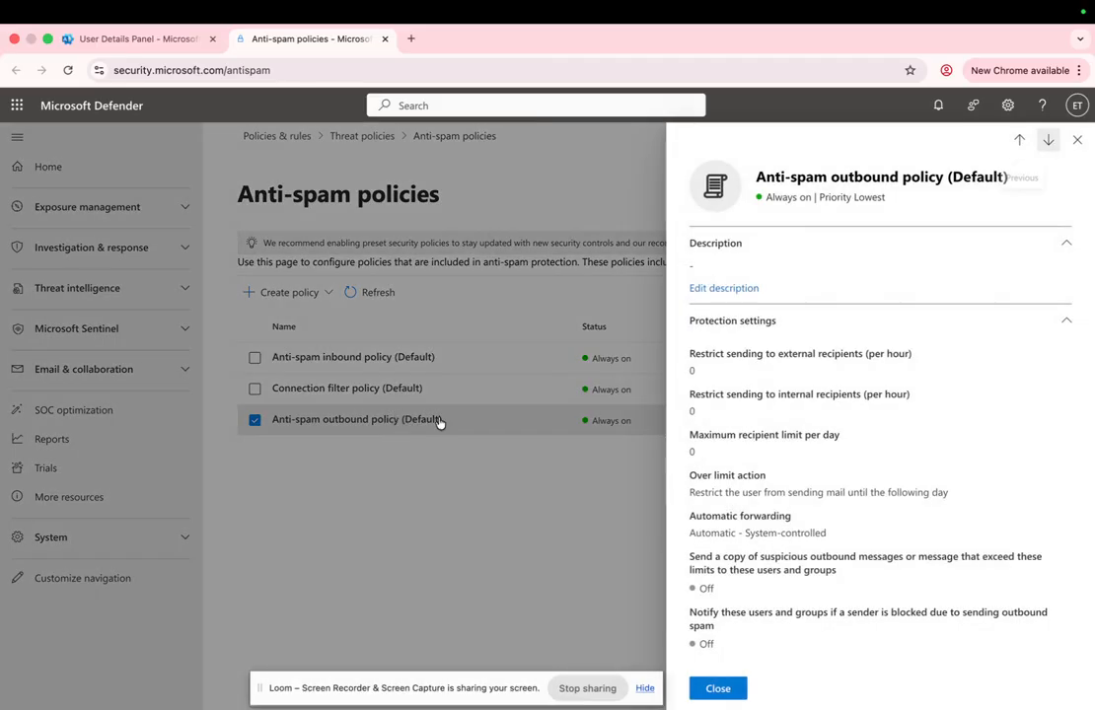
{"action": "scroll", "coordinate": [829, 540], "scroll_direction": "down", "scroll_amount": 1}
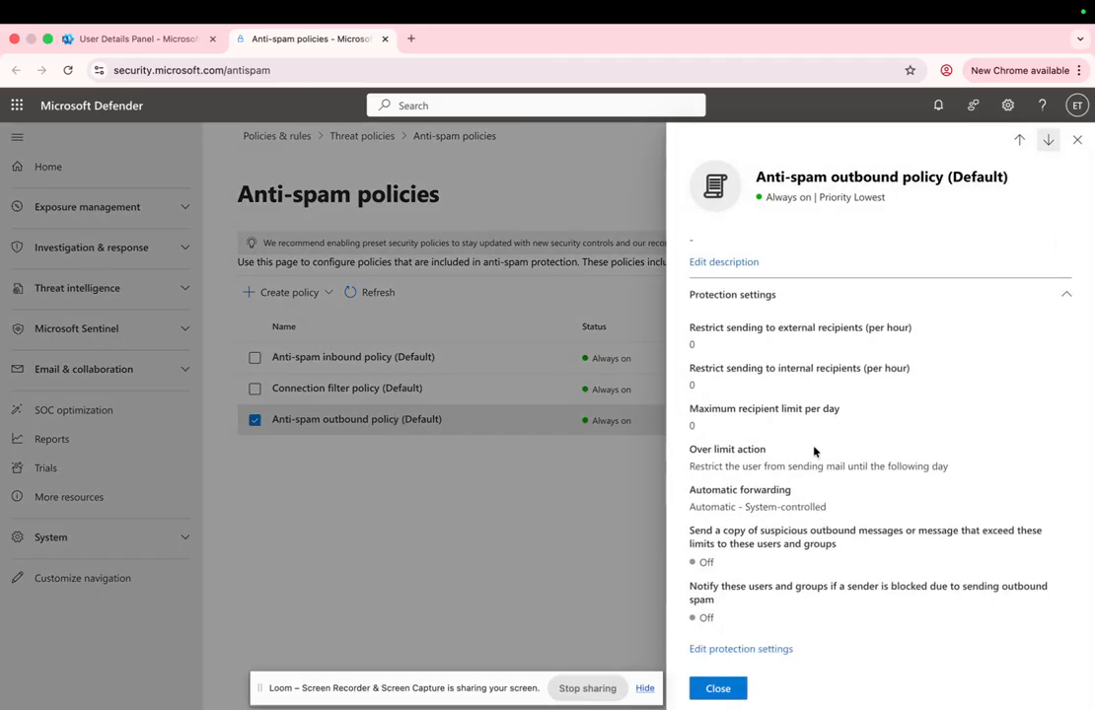
{"action": "left_click", "coordinate": [730, 650]}
{"action": "left_click", "coordinate": [828, 513]}
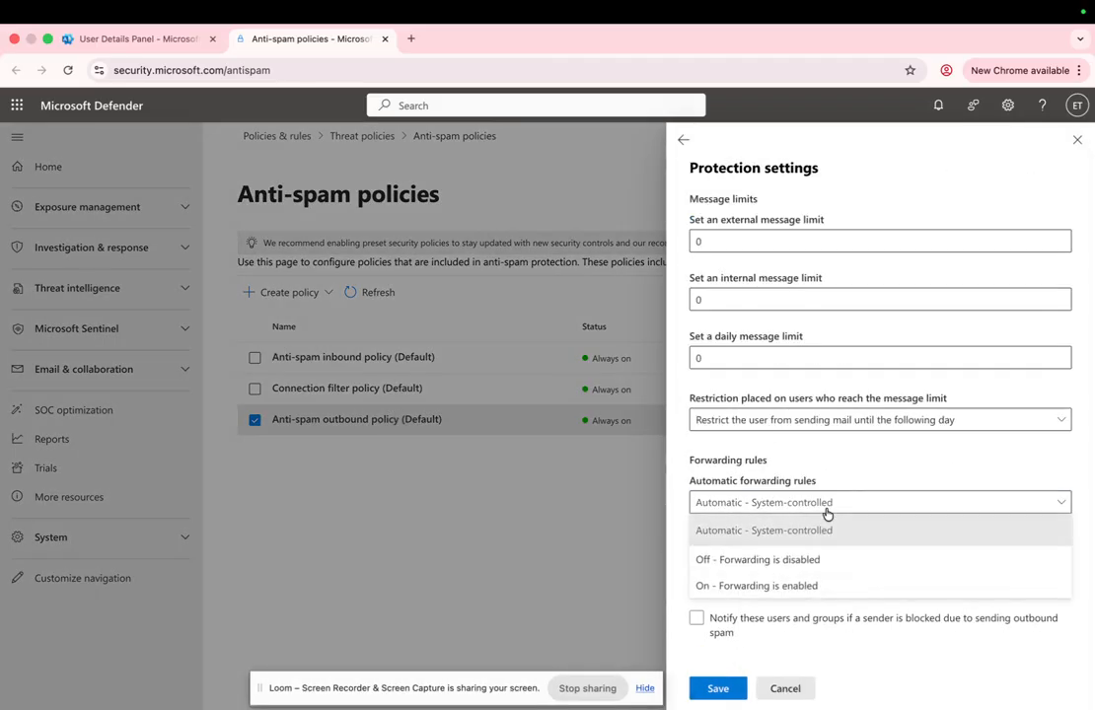
{"action": "left_click", "coordinate": [758, 590]}
{"action": "left_click", "coordinate": [727, 691]}
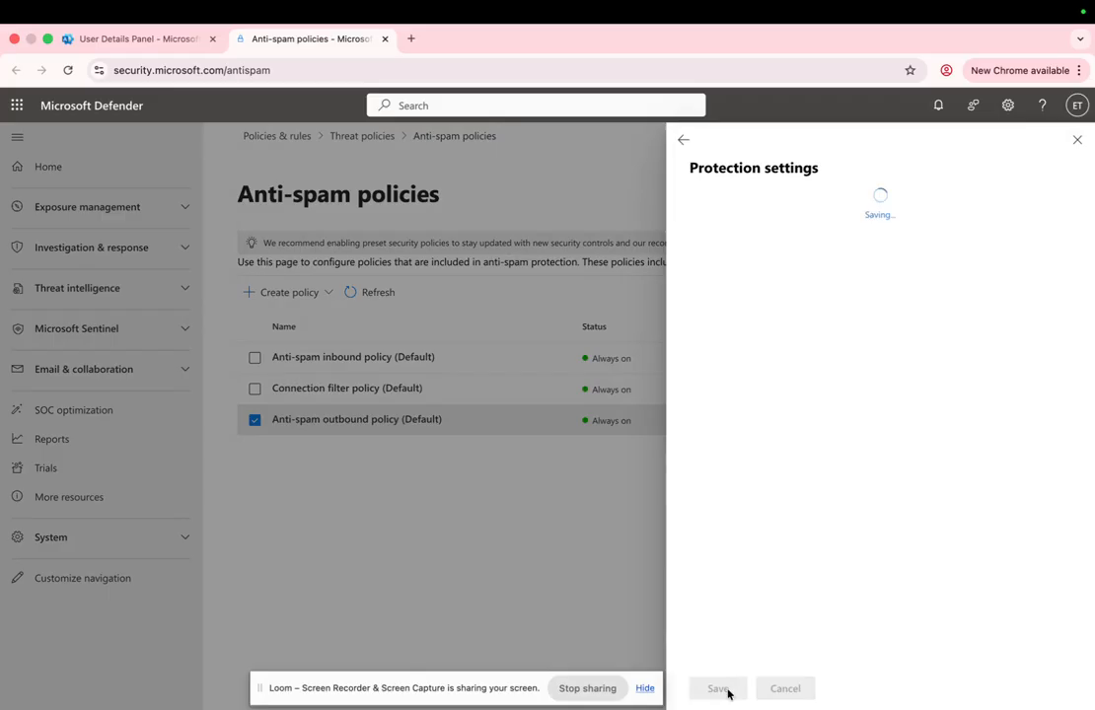
{"action": "left_click", "coordinate": [640, 438]}
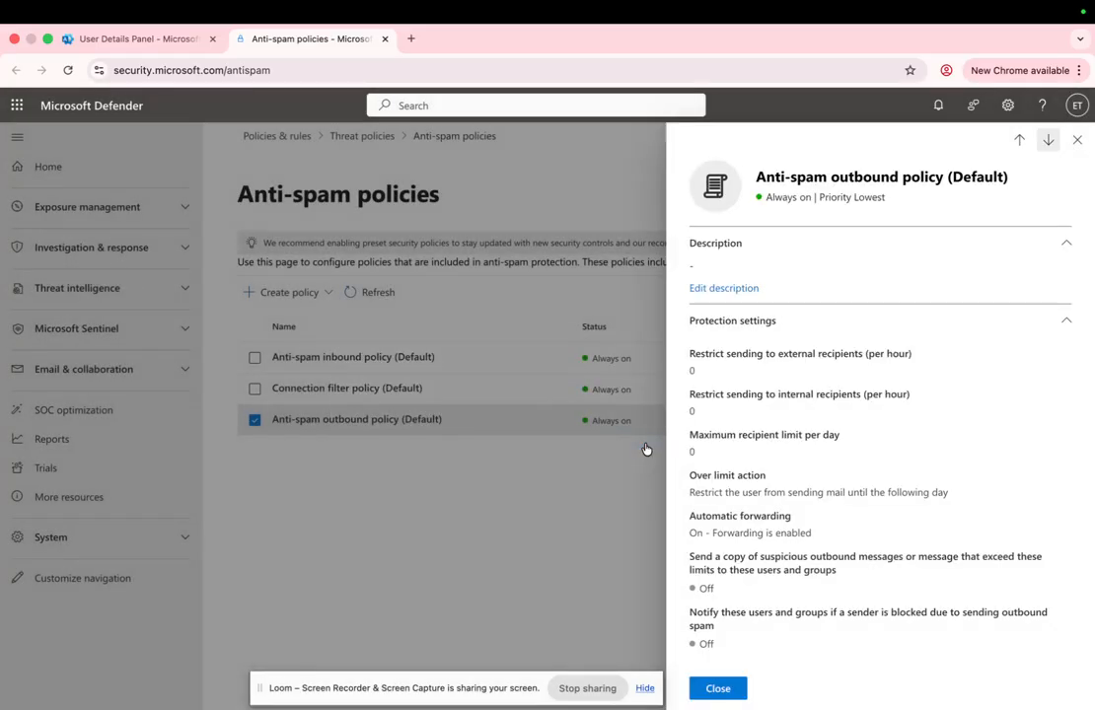
{"action": "left_click", "coordinate": [720, 688]}
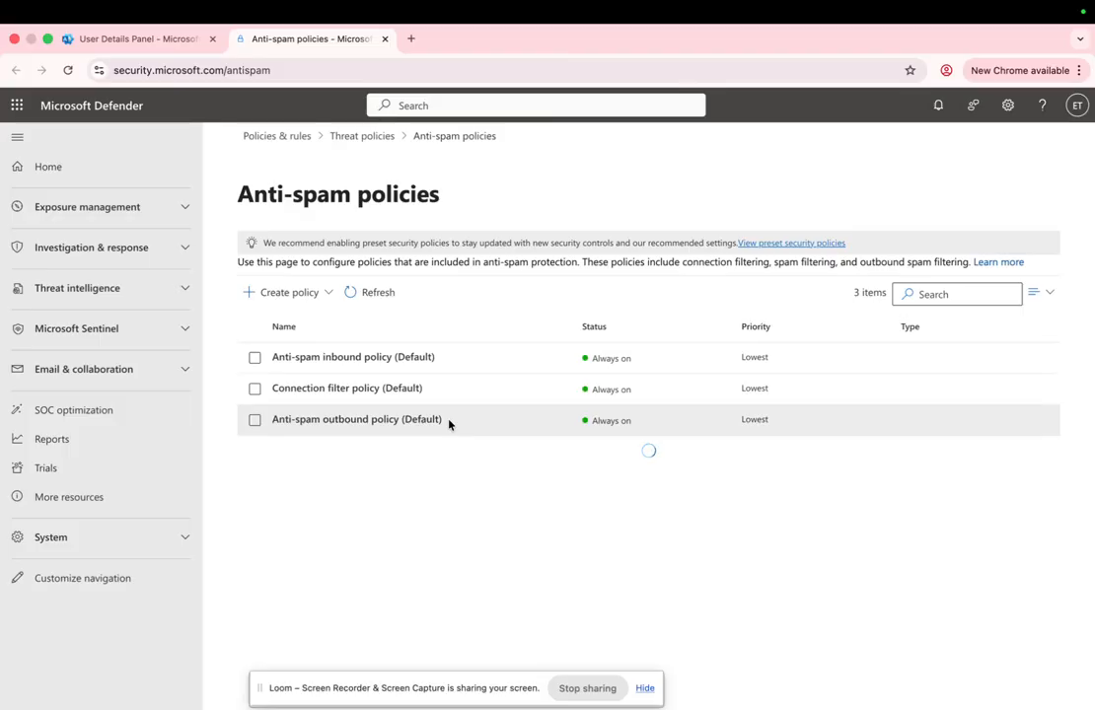
Recheck the outbound policy's automatic forwarding setting and return to the user's email forwarding page in the Microsoft 365 admin center.
{"action": "left_click", "coordinate": [449, 423]}
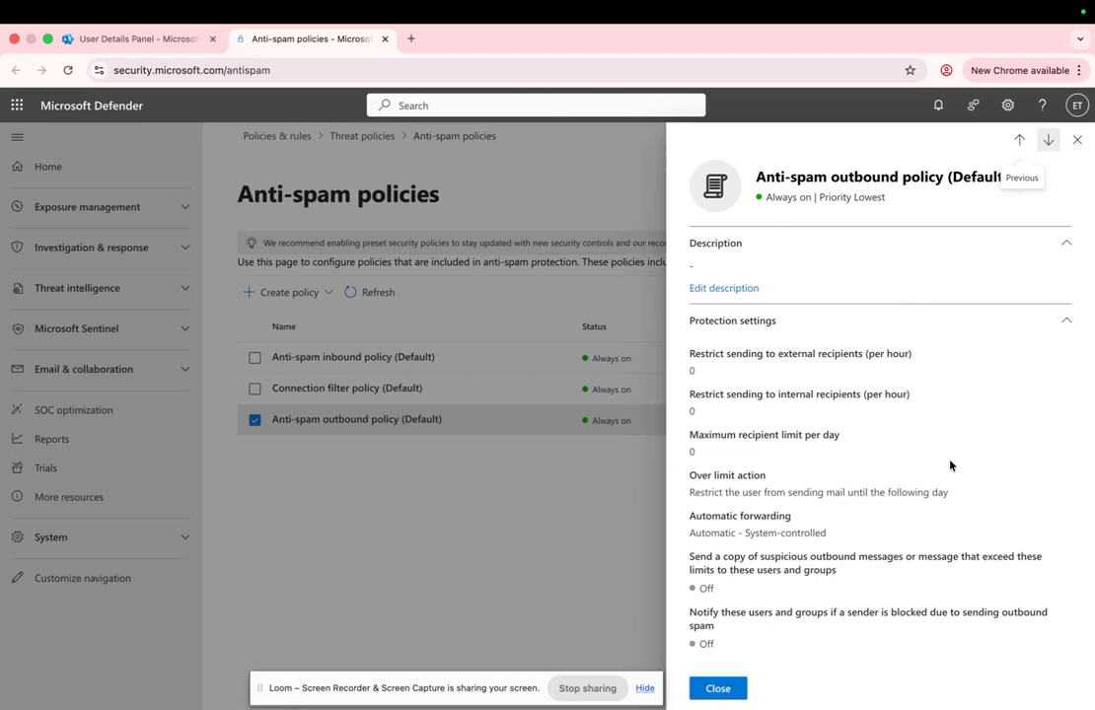
{"action": "key", "text": "ctrl+Left"}
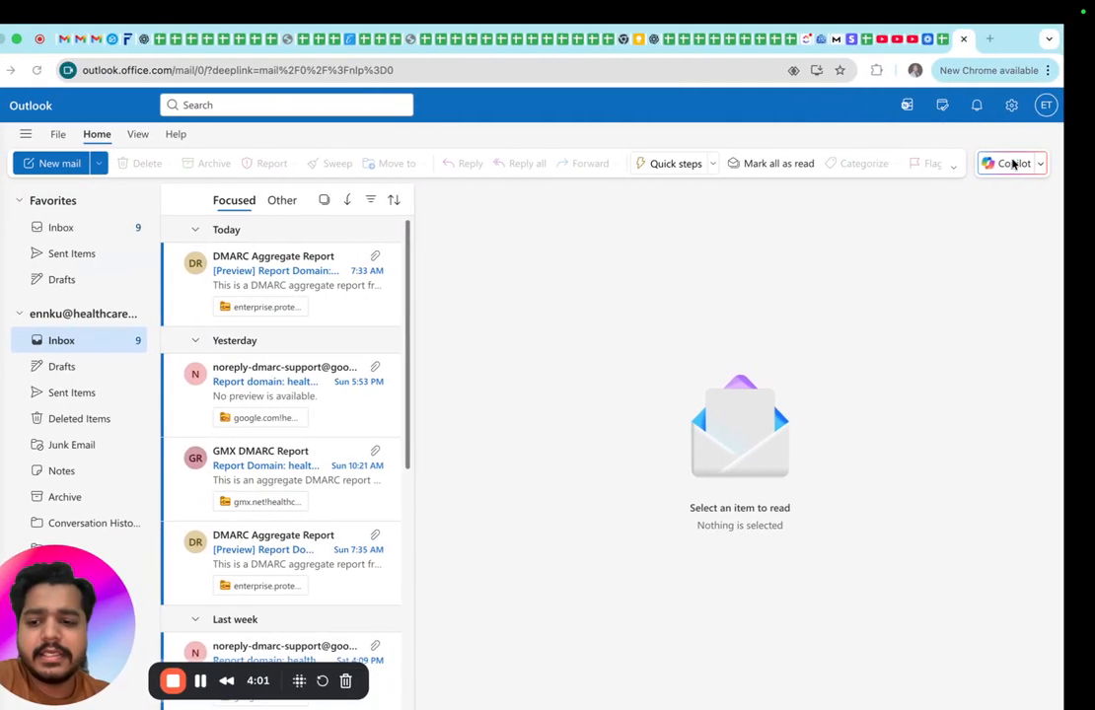
{"action": "key", "text": "ctrl+Right"}
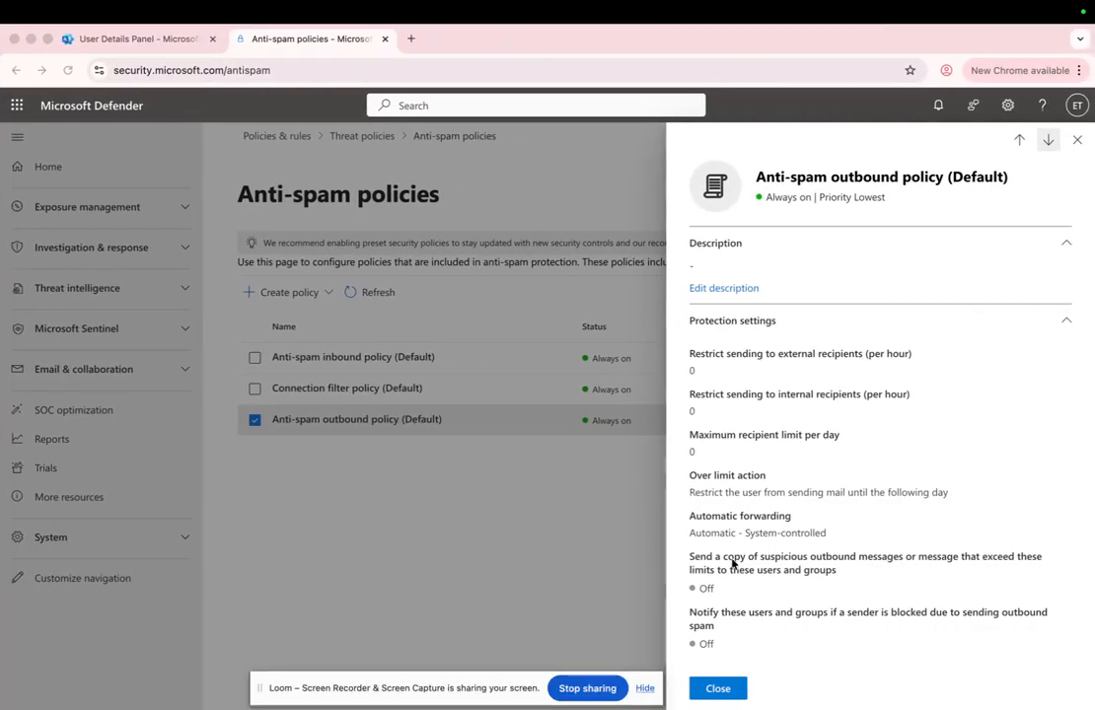
{"action": "left_click", "coordinate": [128, 38]}
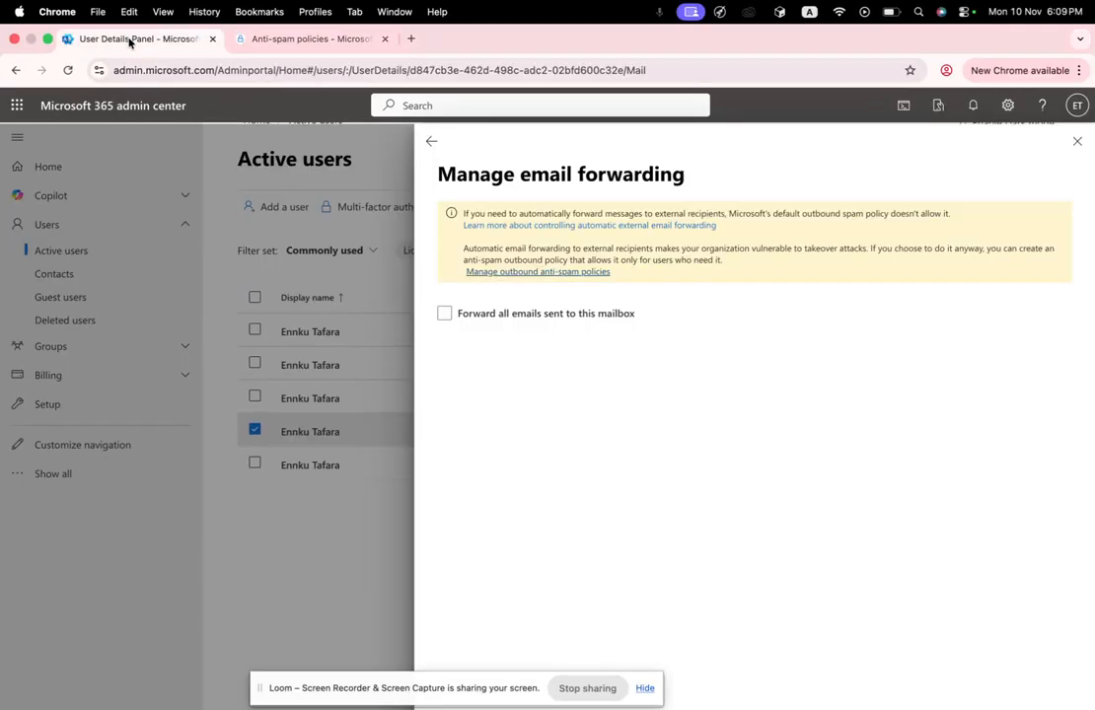
Enable forwarding of all emails sent to this mailbox, and switch to Microsoft Defender to reopen Anti-spam outbound policy (Default).
{"action": "left_click", "coordinate": [445, 314]}
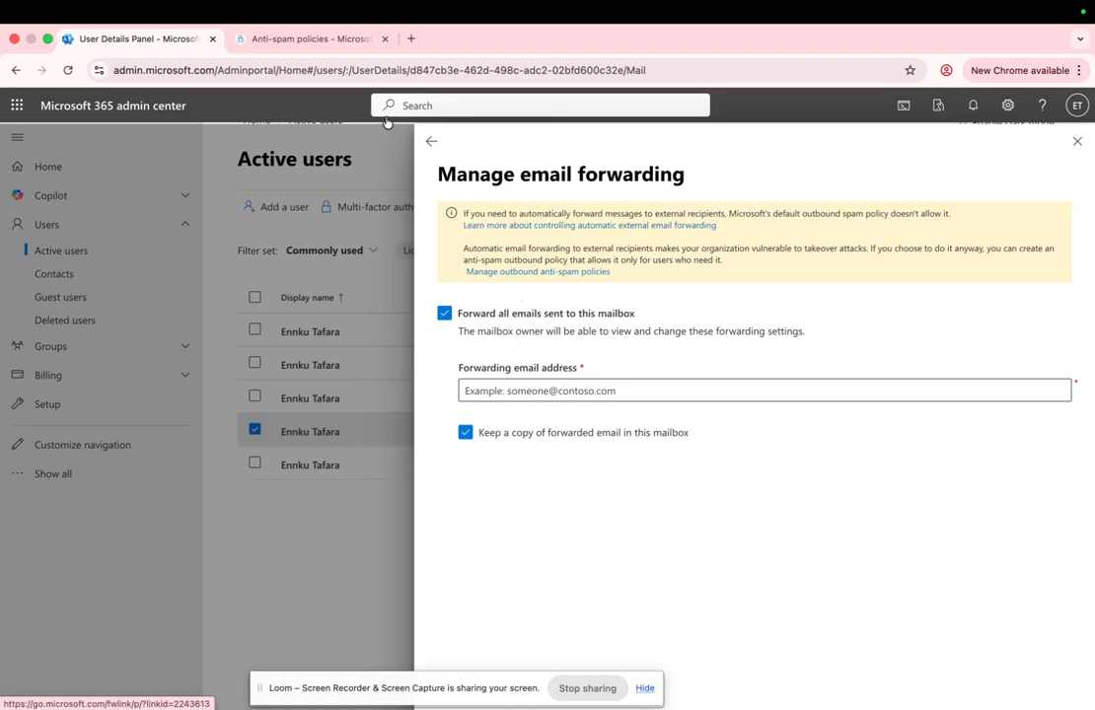
{"action": "left_click", "coordinate": [320, 38]}
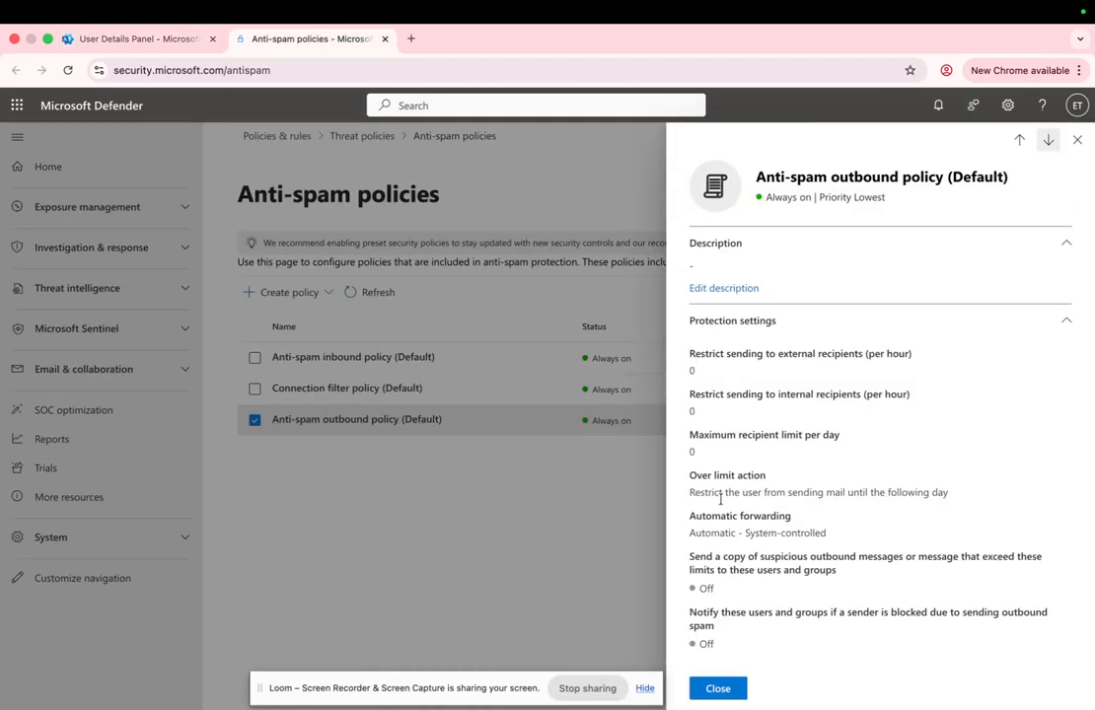
{"action": "left_click", "coordinate": [730, 687]}
{"action": "left_click", "coordinate": [362, 420]}
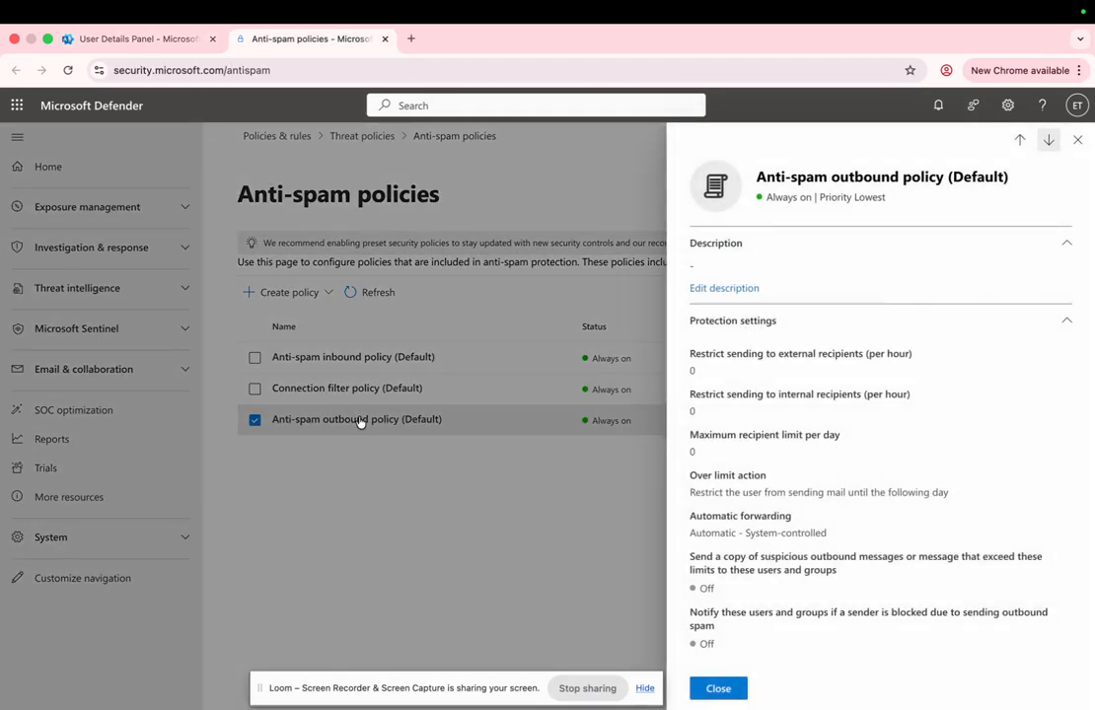
Set the policy's automatic forwarding rules to "On - Forwarding is enabled", save, and agree to complete the organizational setup.
{"action": "scroll", "coordinate": [808, 543], "scroll_direction": "down", "scroll_amount": 2}
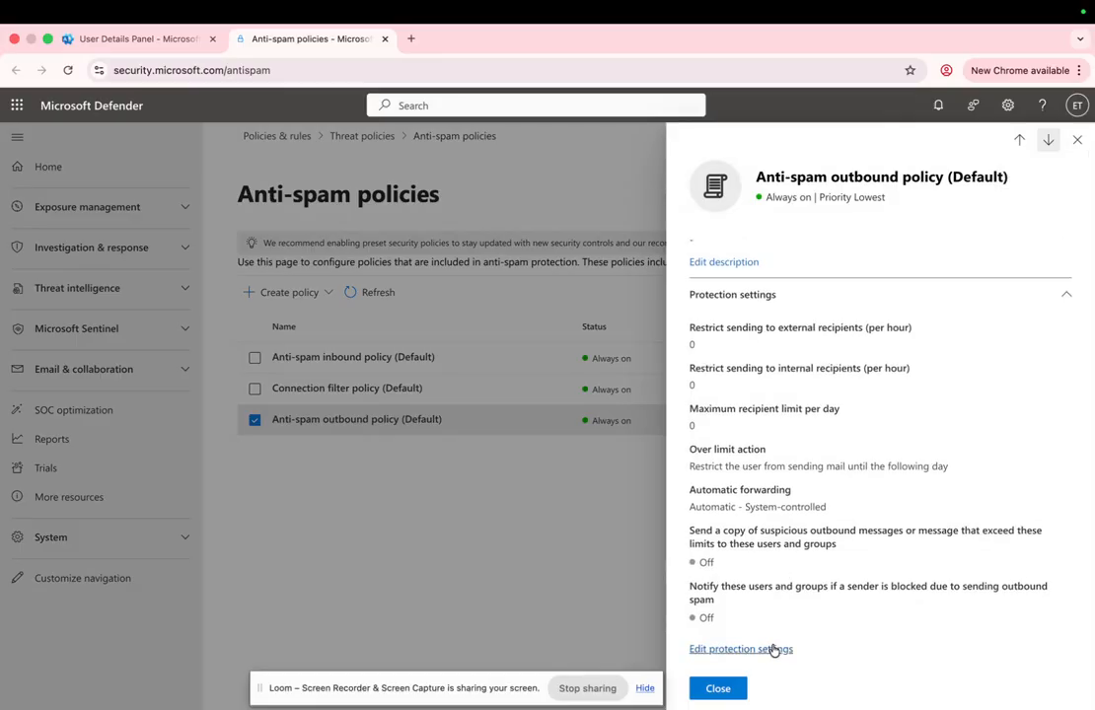
{"action": "left_click", "coordinate": [772, 650]}
{"action": "left_click", "coordinate": [787, 507]}
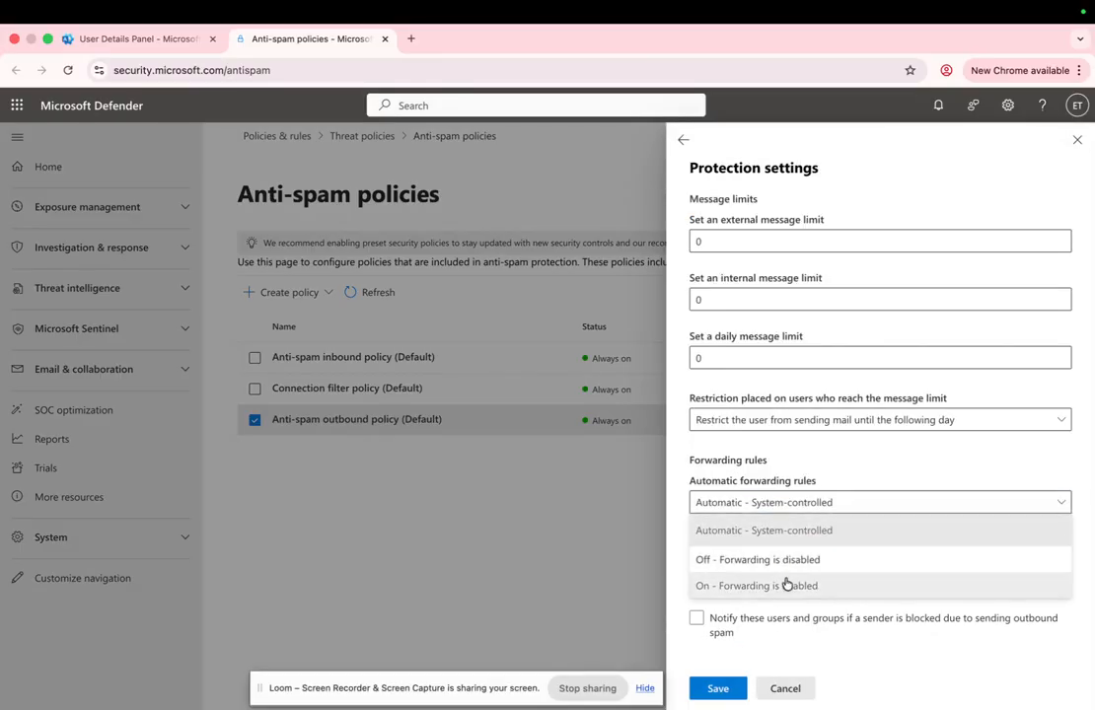
{"action": "left_click", "coordinate": [794, 586]}
{"action": "left_click", "coordinate": [720, 689]}
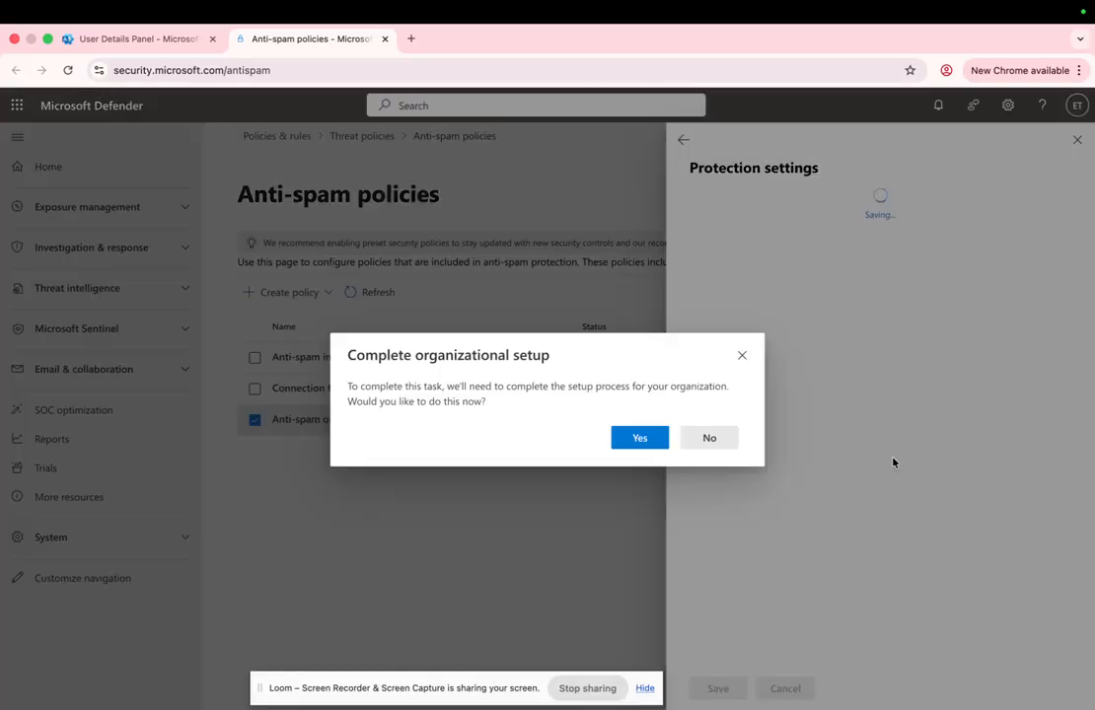
{"action": "left_click", "coordinate": [630, 439]}
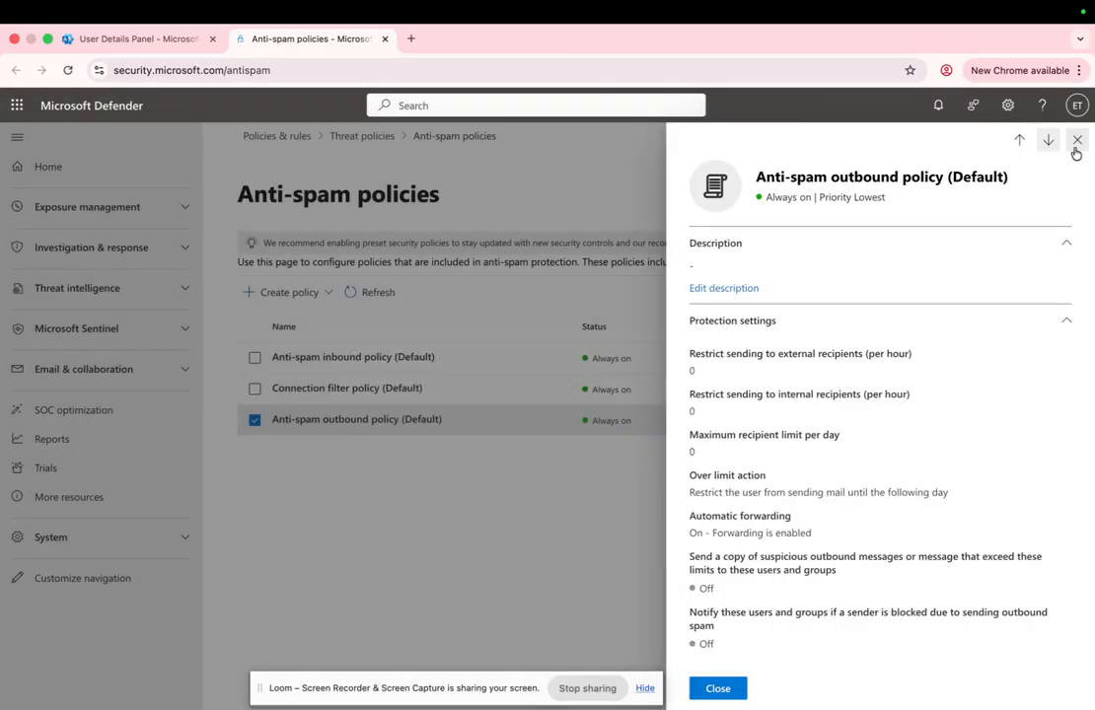
Close the policy details, highlight the text of the security notice to read it, and dismiss the notice.
{"action": "left_click", "coordinate": [1076, 143]}
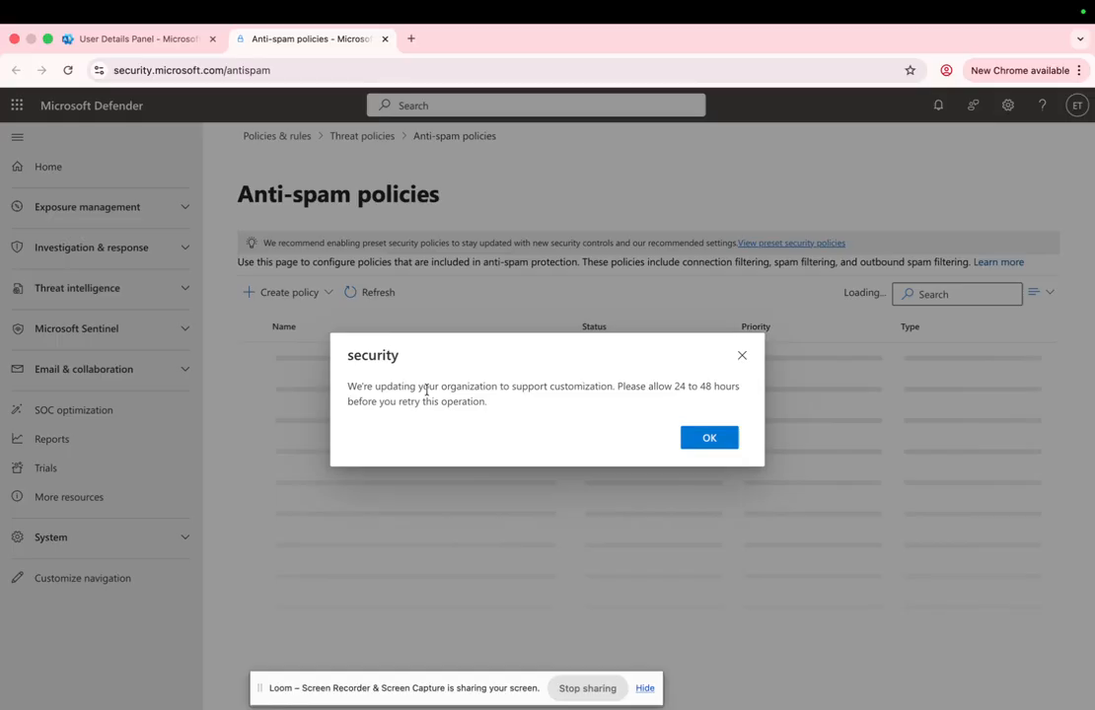
{"action": "triple_click", "coordinate": [426, 391]}
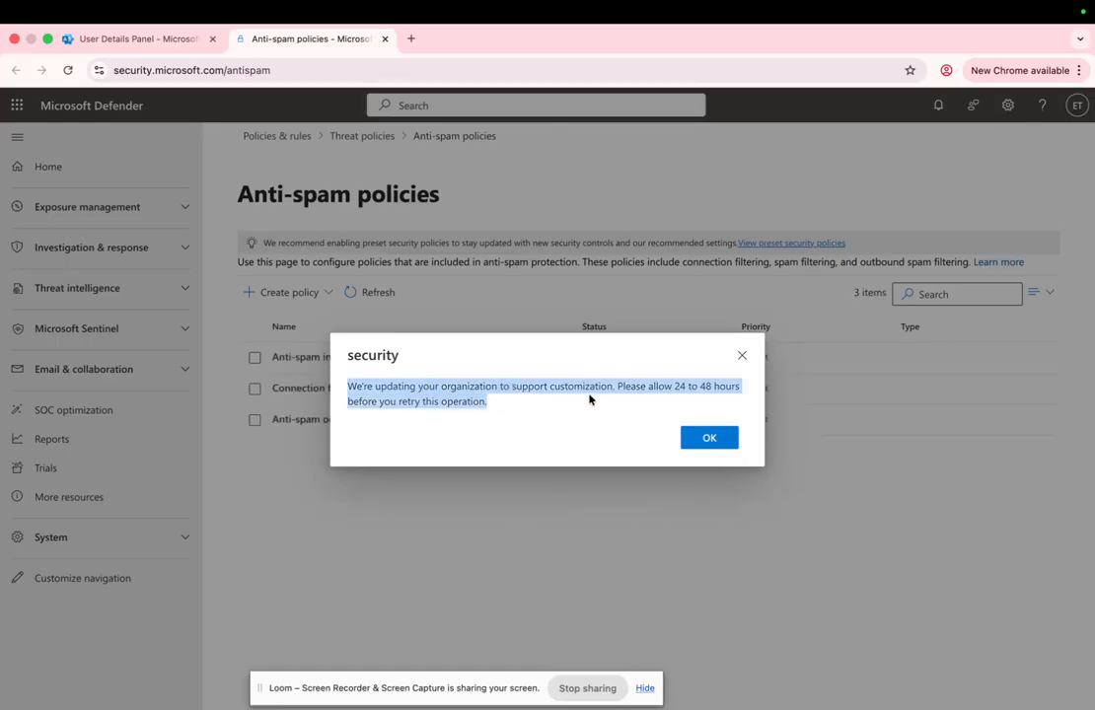
{"action": "left_click", "coordinate": [712, 446]}
Reopen Anti-spam outbound policy (Default), change its automatic forwarding rules to "On - Forwarding is enabled", and save the protection settings.
{"action": "left_click", "coordinate": [372, 420]}
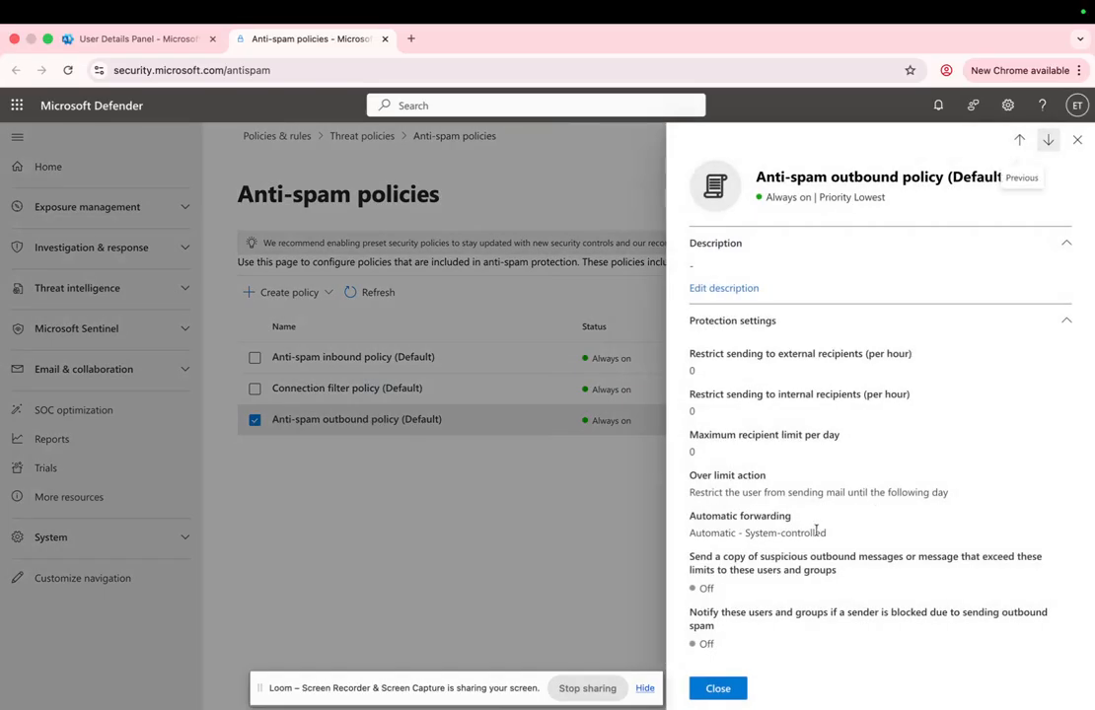
{"action": "scroll", "coordinate": [735, 648], "scroll_direction": "down", "scroll_amount": 1}
{"action": "left_click", "coordinate": [735, 648]}
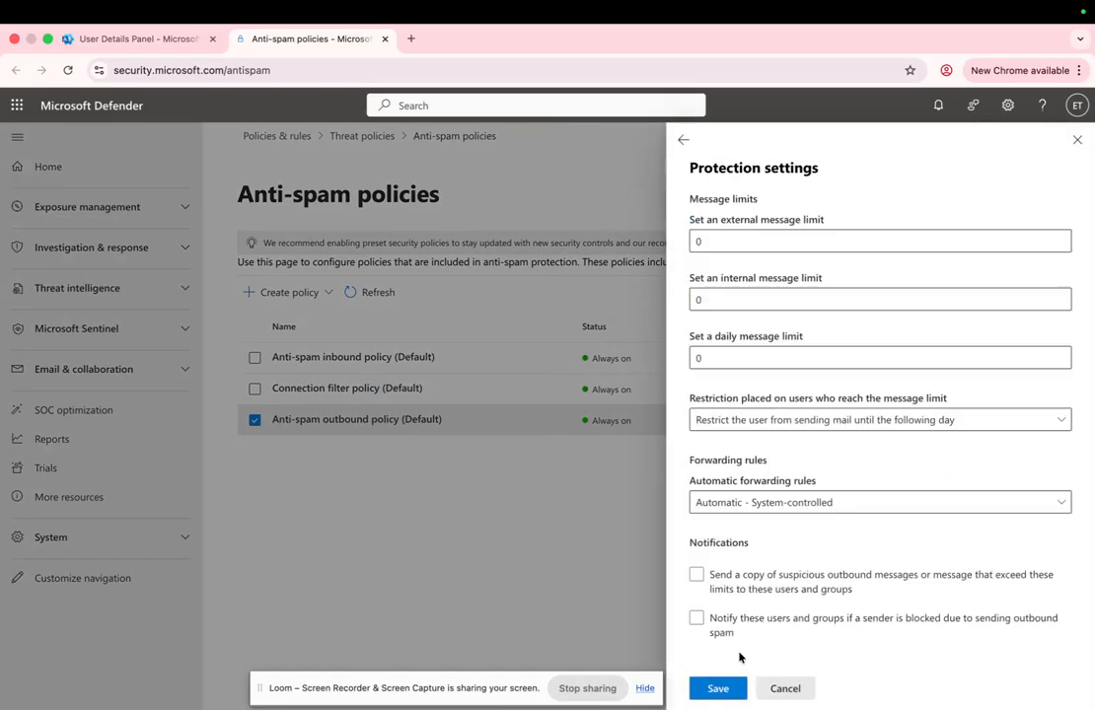
{"action": "left_click", "coordinate": [824, 505]}
{"action": "left_click", "coordinate": [810, 585]}
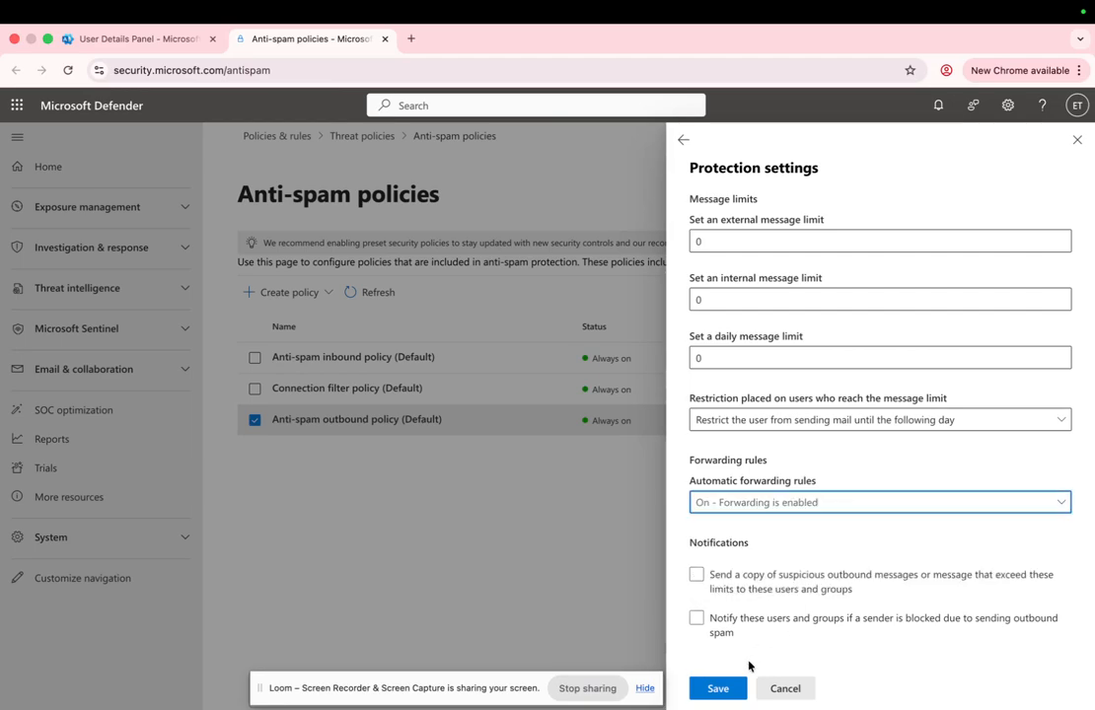
{"action": "left_click", "coordinate": [719, 689]}
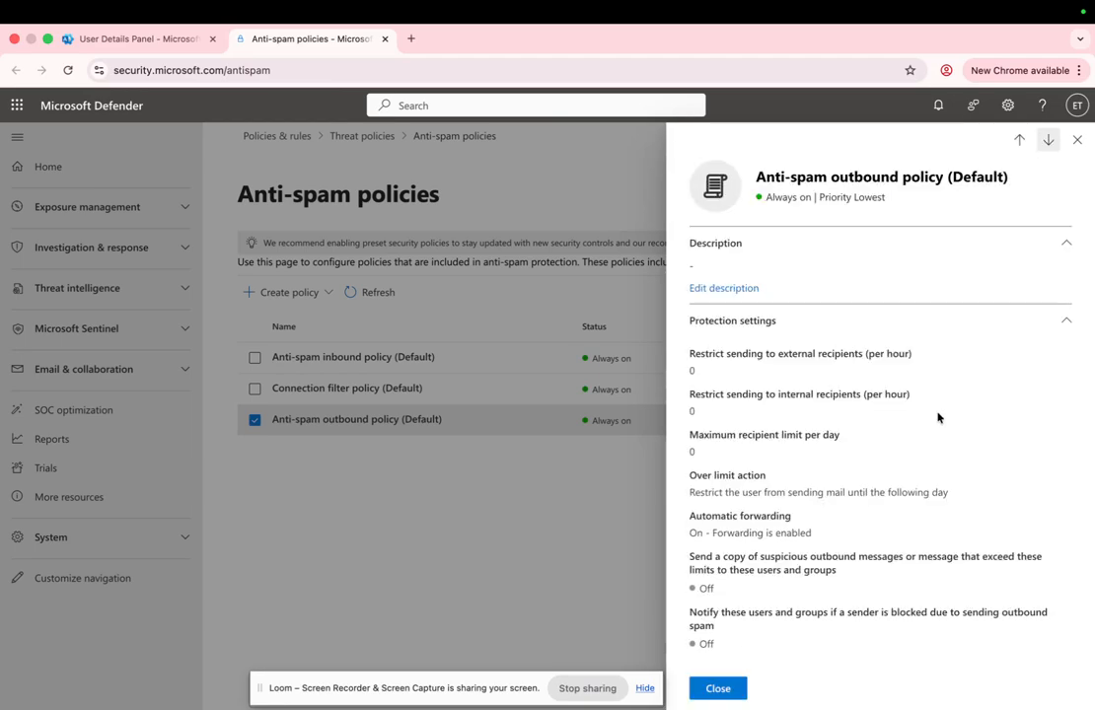
Close and reopen the default outbound policy's details, and highlight its automatic forwarding value to verify the saved setting.
{"action": "left_click", "coordinate": [719, 690]}
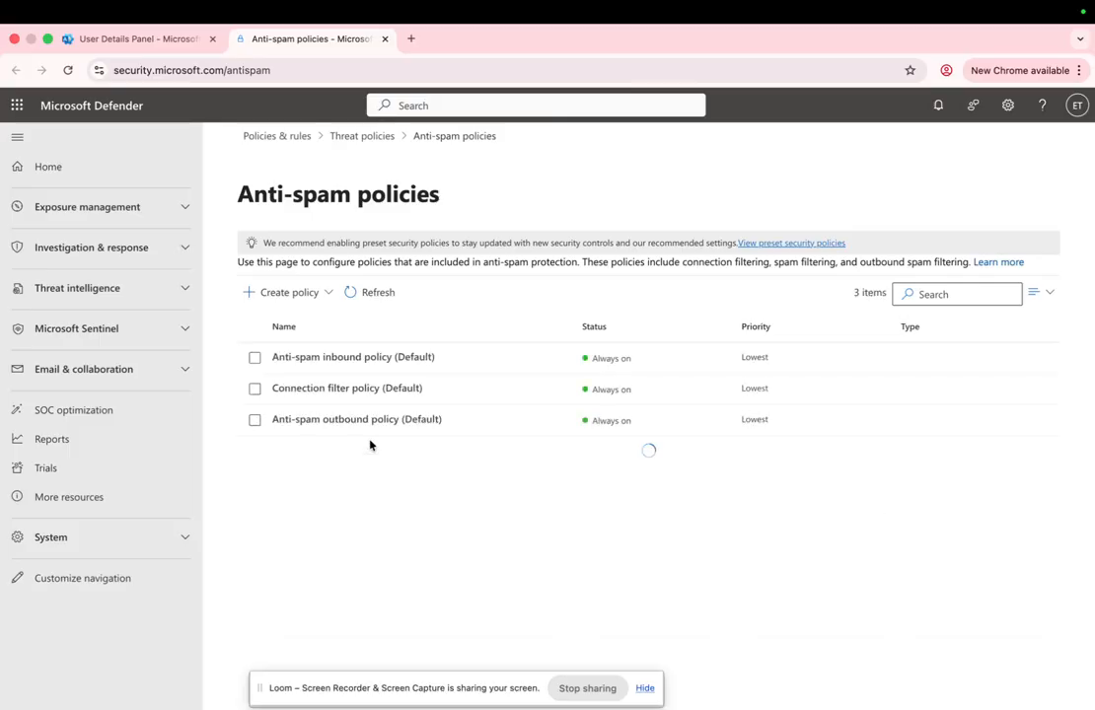
{"action": "left_click", "coordinate": [326, 425]}
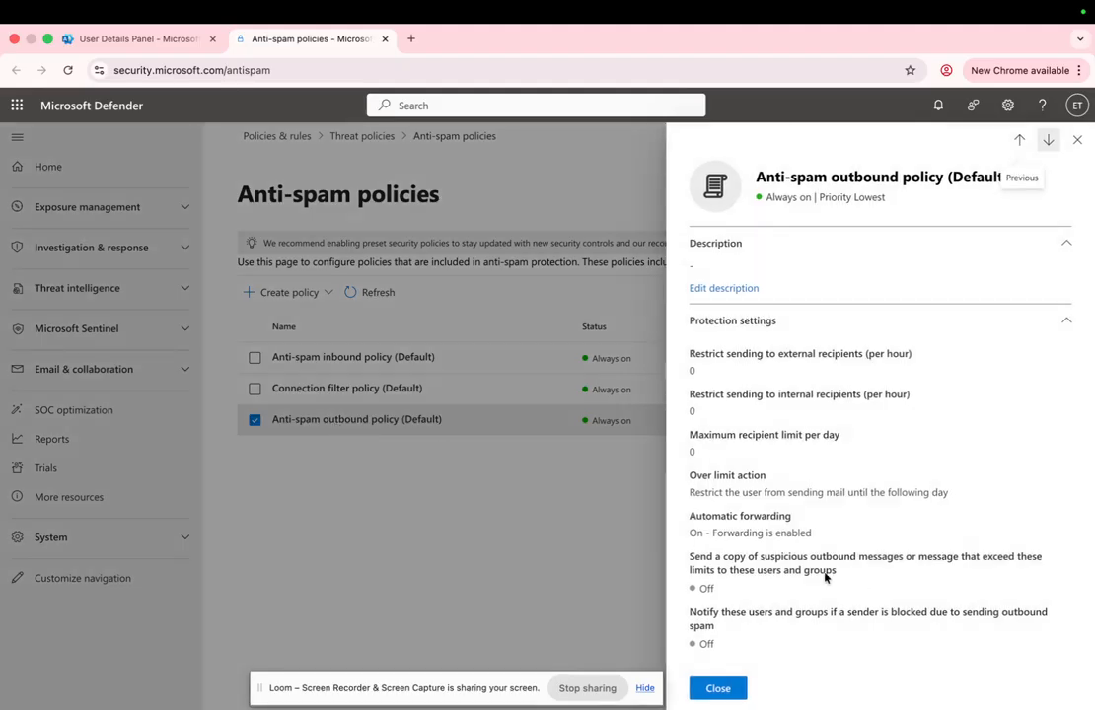
{"action": "triple_click", "coordinate": [746, 530]}
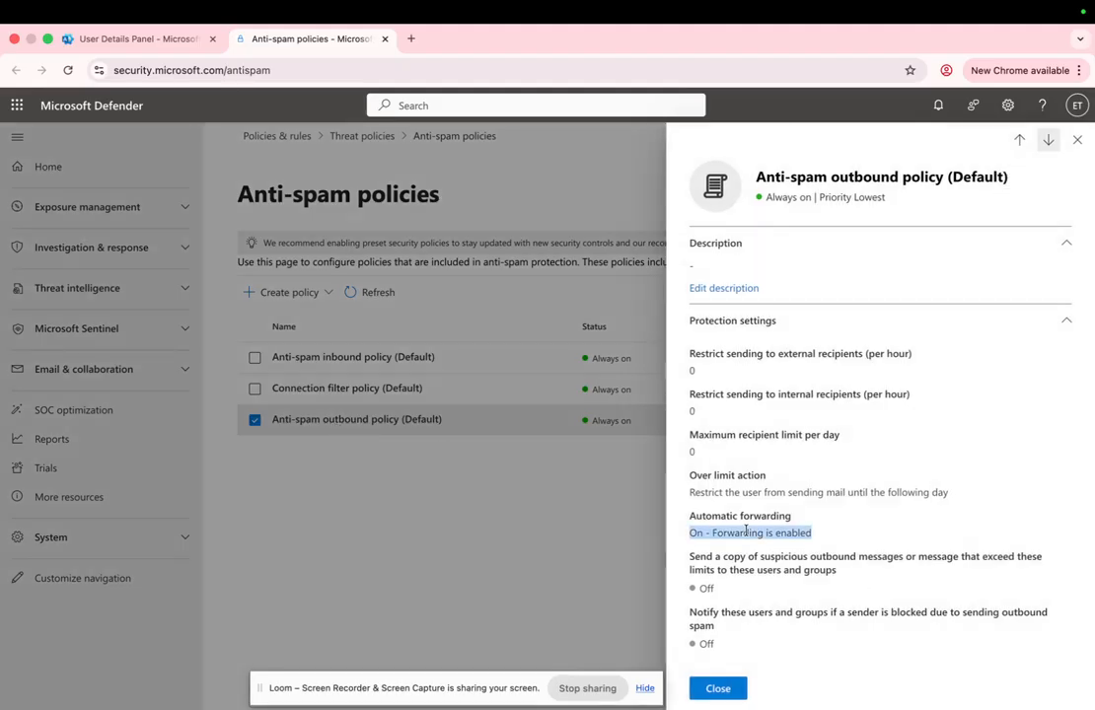